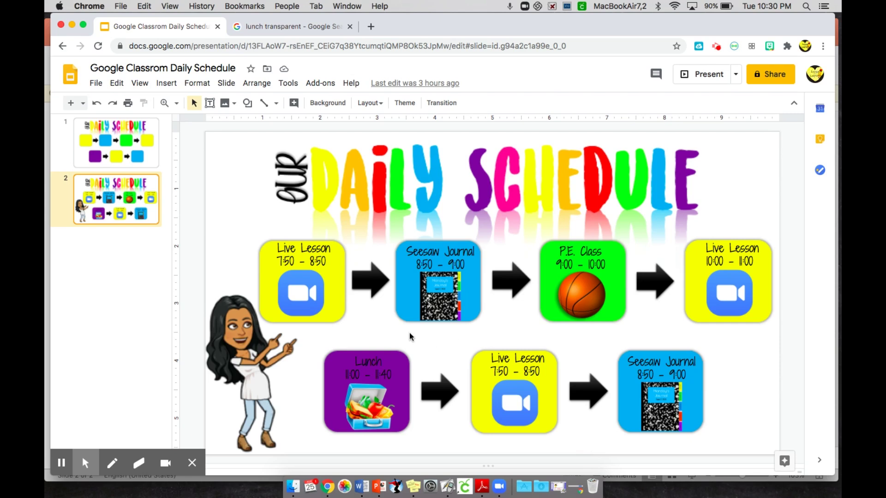
Inspect the web link attached to the Zoom icon of the first Live Lesson block on slide 2.
left_click(311, 289)
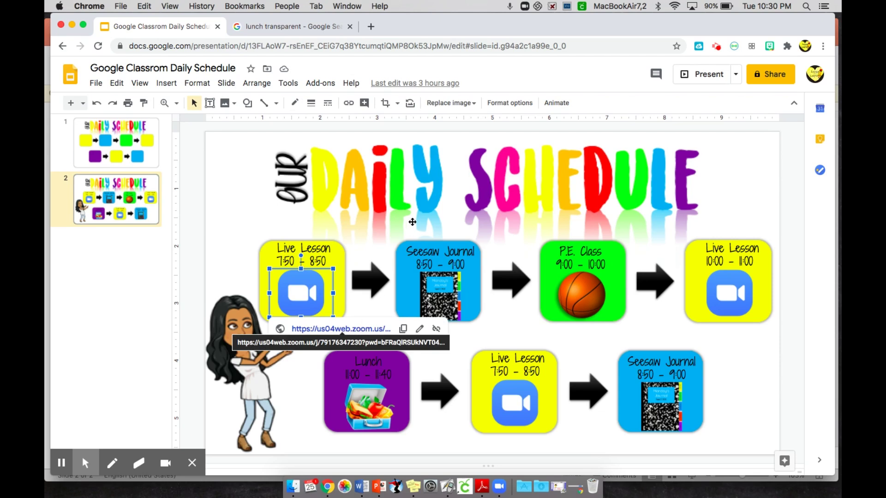
left_click(793, 203)
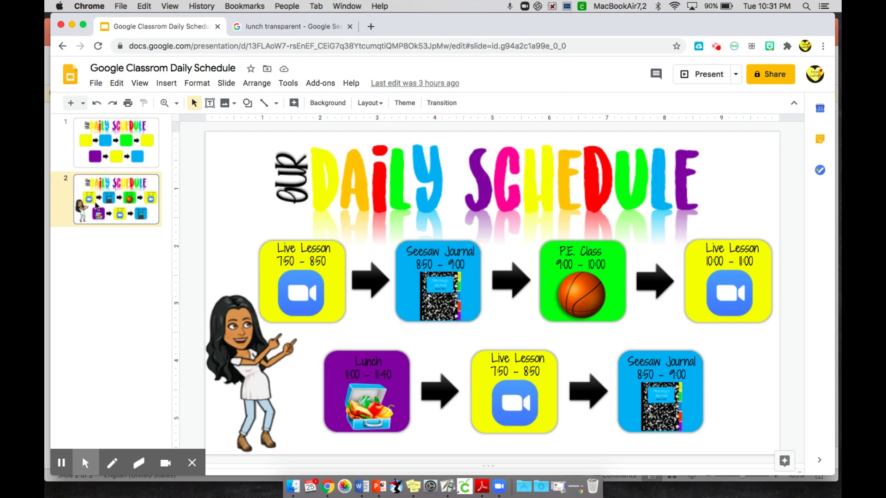
Switch to PowerPoint, add a new slide after slide 2, and delete its title and text placeholders.
left_click(46, 174)
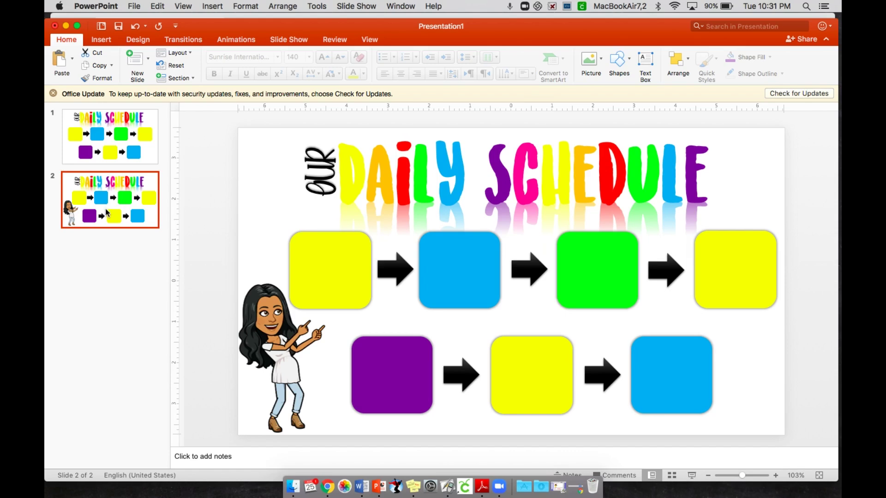
left_click(136, 66)
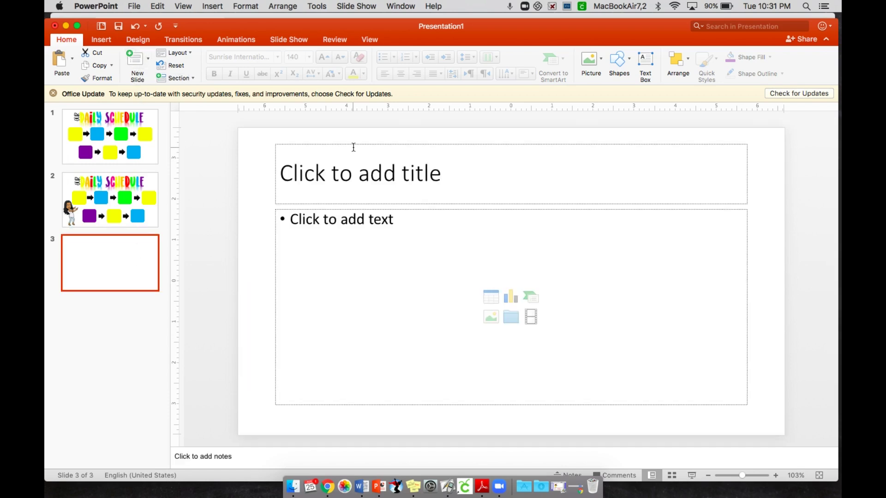
left_click(356, 143)
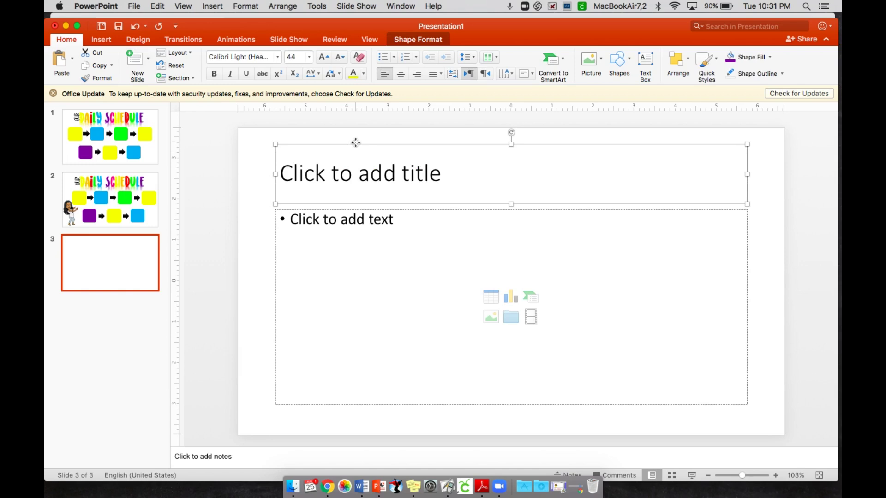
key("BackSpace")
left_click(393, 208)
key("BackSpace")
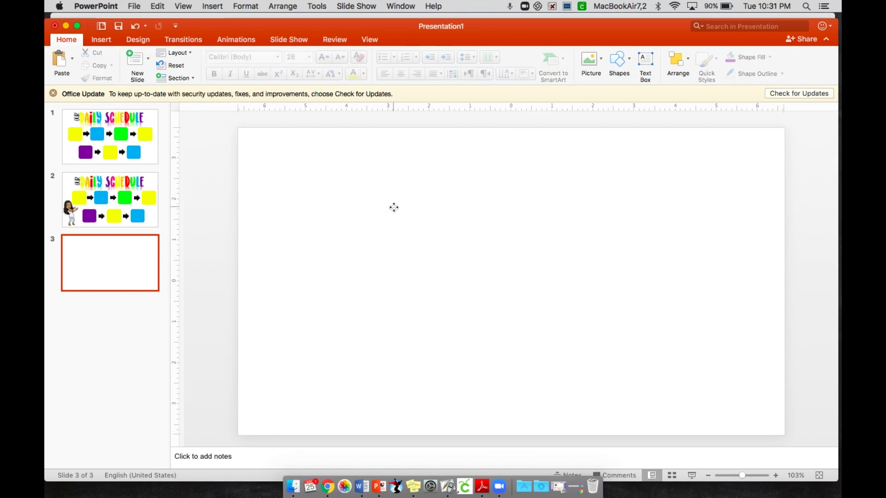
Insert a text box reading "Daily" near the upper-left corner of the blank slide.
left_click(644, 62)
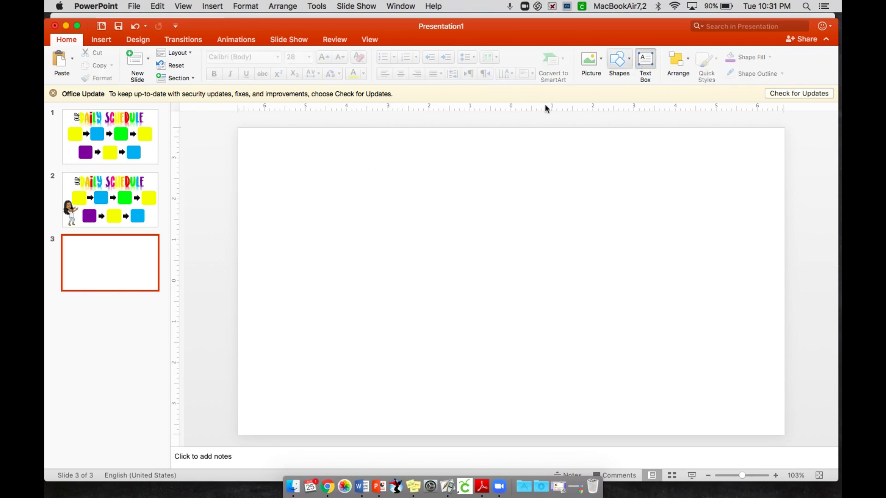
left_click_drag(271, 151, 375, 199)
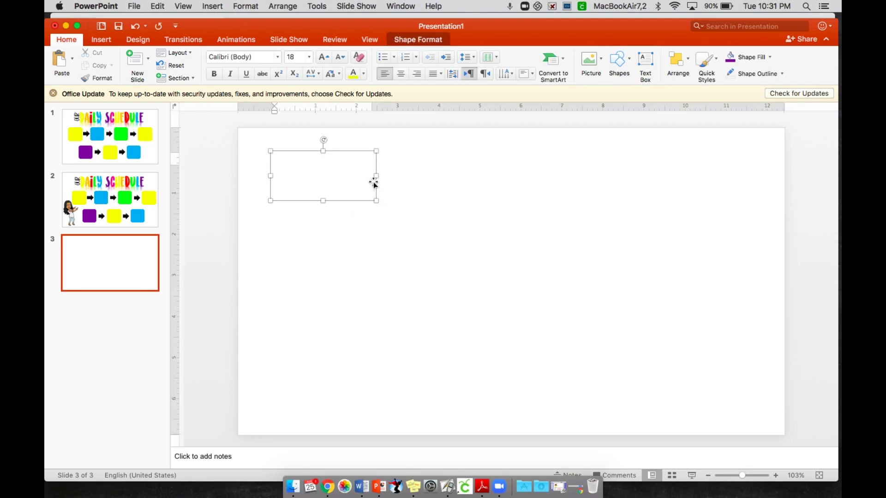
type("Daily")
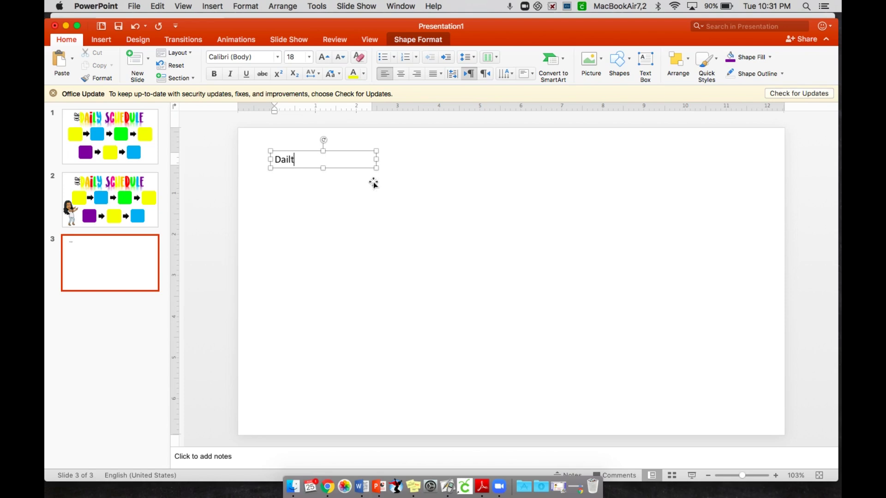
left_click(347, 203)
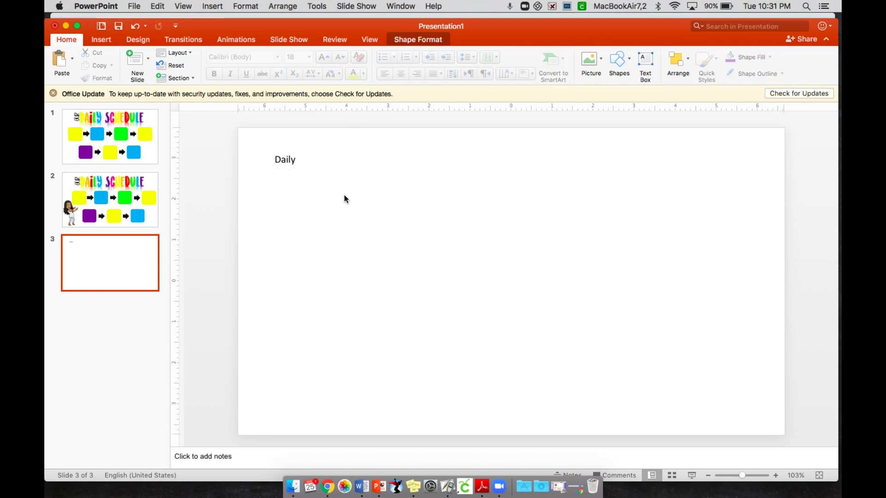
Set the font of the word "Daily" to Unicorn Dancing.
double_click(287, 161)
left_click(260, 57)
key("BackSpace")
key("BackSpace")
key("BackSpace")
key("BackSpace")
key("BackSpace")
key("BackSpace")
key("BackSpace")
key("BackSpace")
key("BackSpace")
key("BackSpace")
key("BackSpace")
key("BackSpace")
key("BackSpace")
key("BackSpace")
type("Unicorn Dancing")
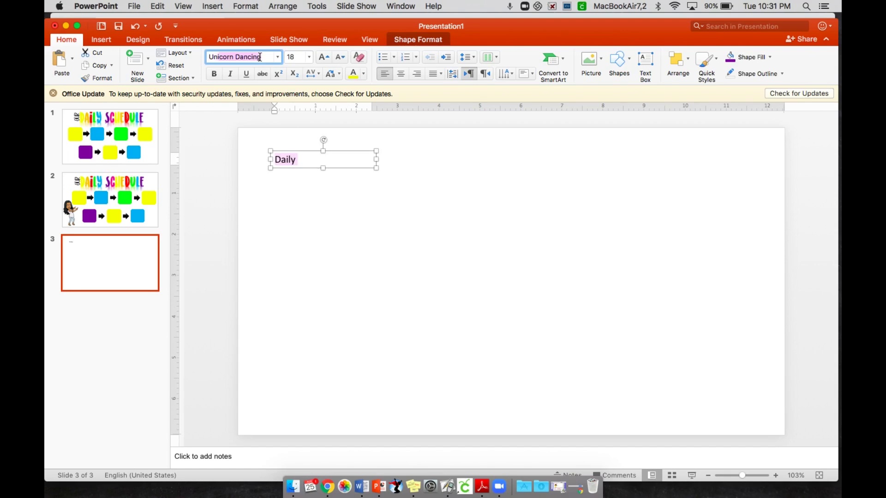
key("Return")
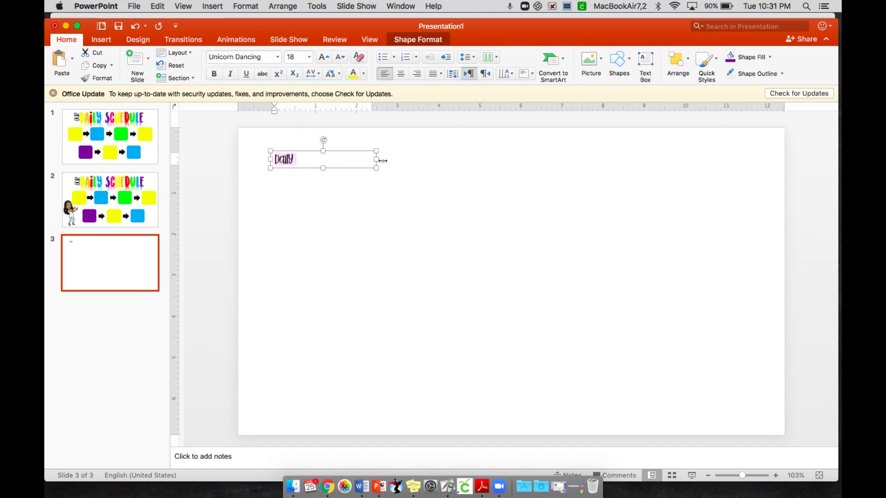
Set the "Daily" text to size 80 and resize its text box to about 2.53" wide.
left_click_drag(381, 160, 331, 160)
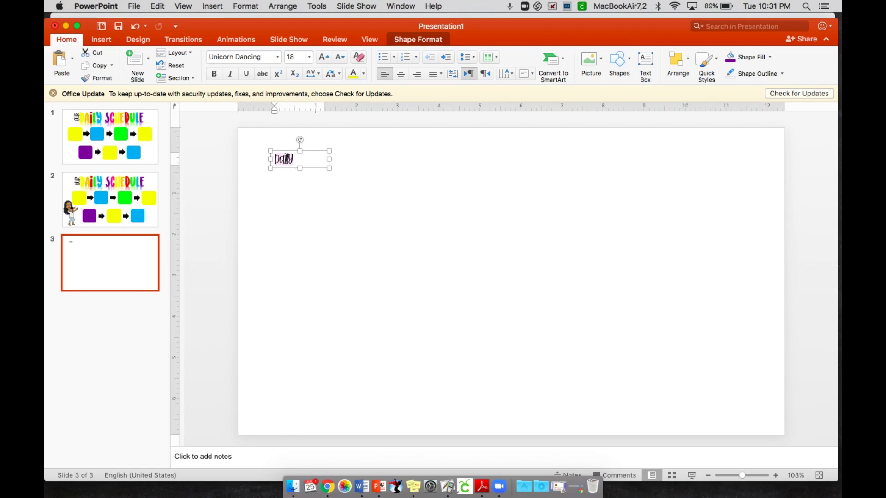
left_click(296, 59)
type("8")
key("Return")
left_click_drag(329, 209, 375, 206)
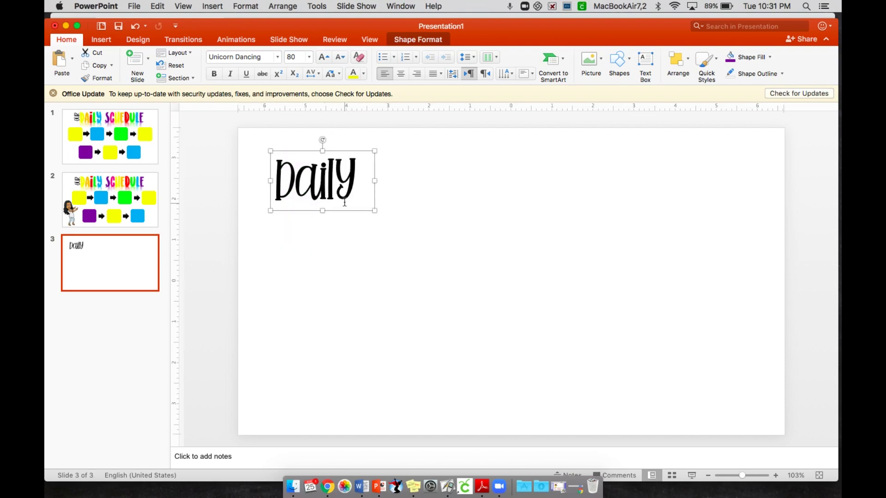
Apply an outer shadow text effect to the word "Daily".
double_click(343, 163)
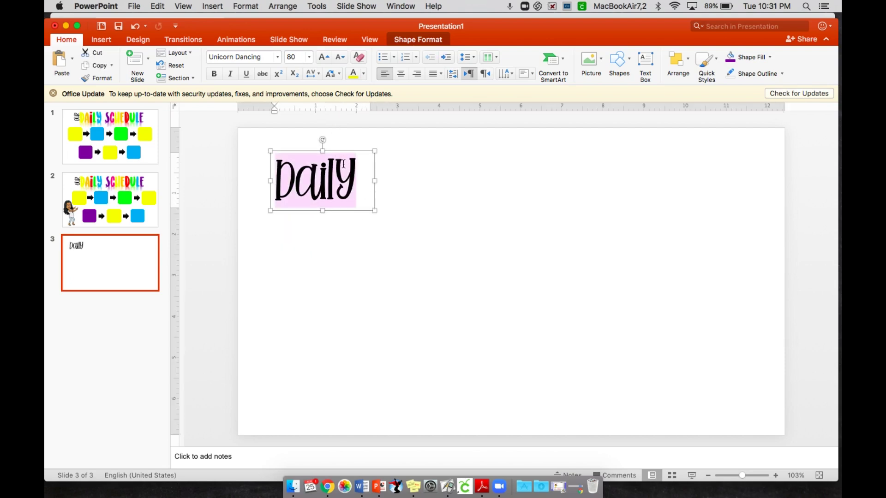
left_click(413, 40)
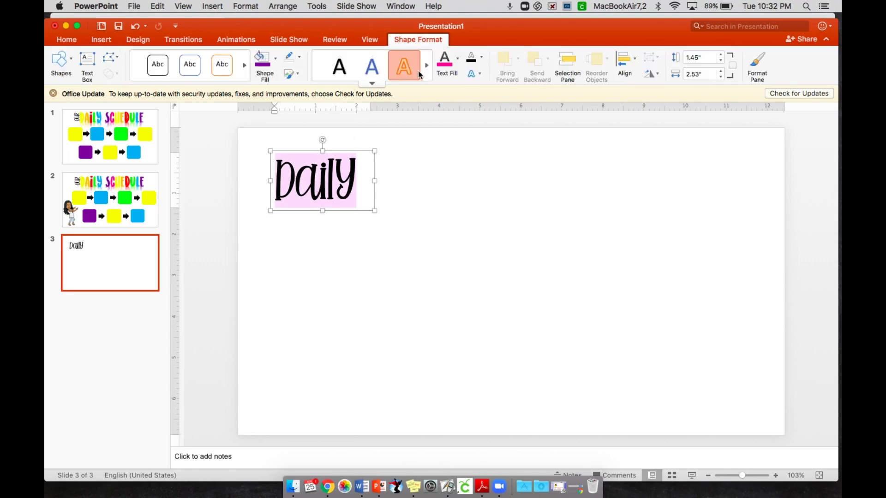
left_click(475, 75)
mouse_move(506, 91)
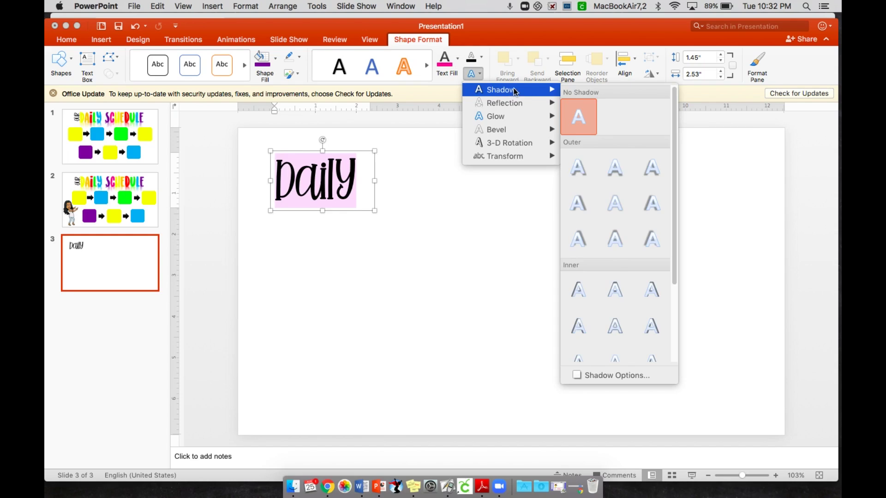
left_click(580, 192)
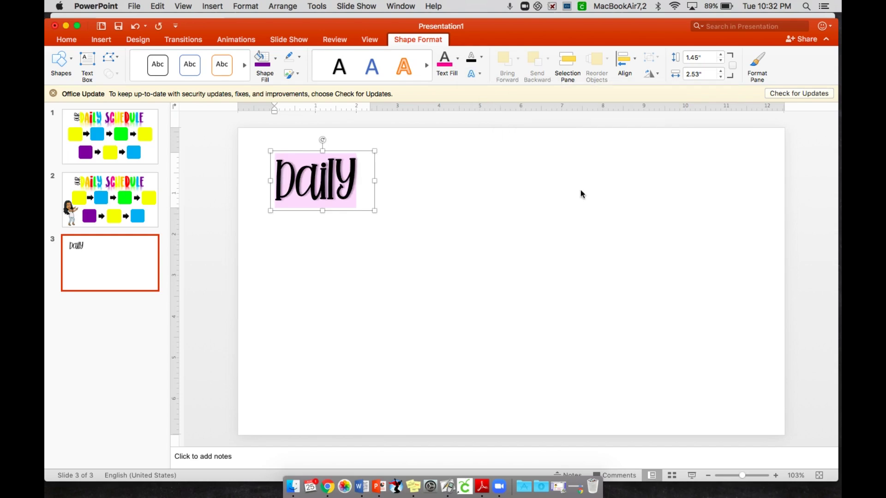
left_click(453, 174)
Tilt the "Daily" text box slightly counterclockwise and move it a little to the right along the slide's top edge.
left_click(342, 170)
left_click_drag(322, 140, 386, 139)
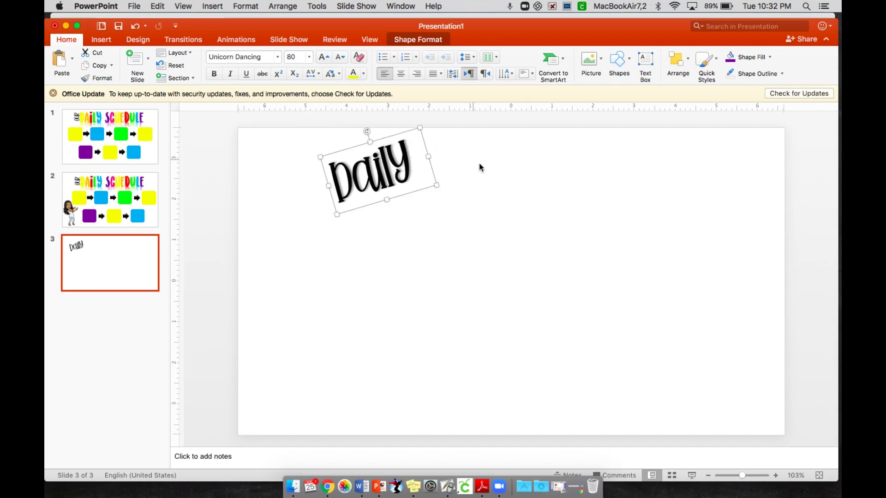
left_click(473, 163)
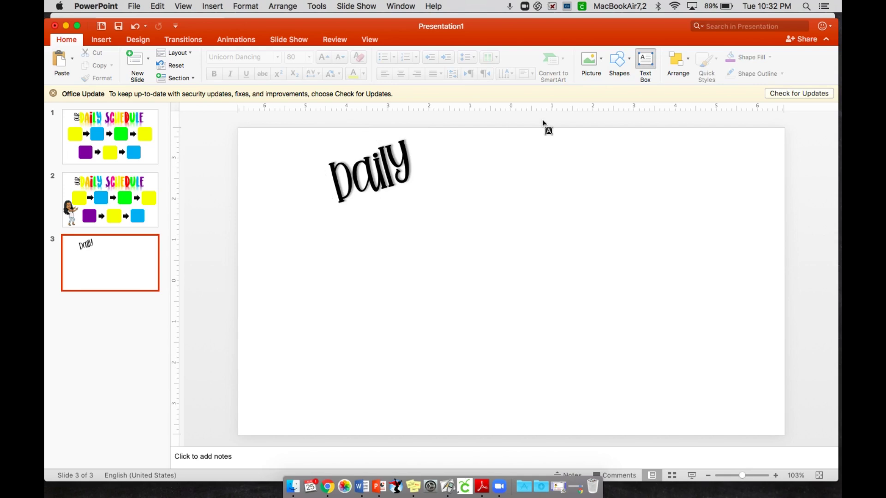
Add a text box reading "Schedule" to the right of "Daily" and set its font to Cute 'n' Cuddly.
left_click_drag(458, 148, 687, 236)
type("Schedule")
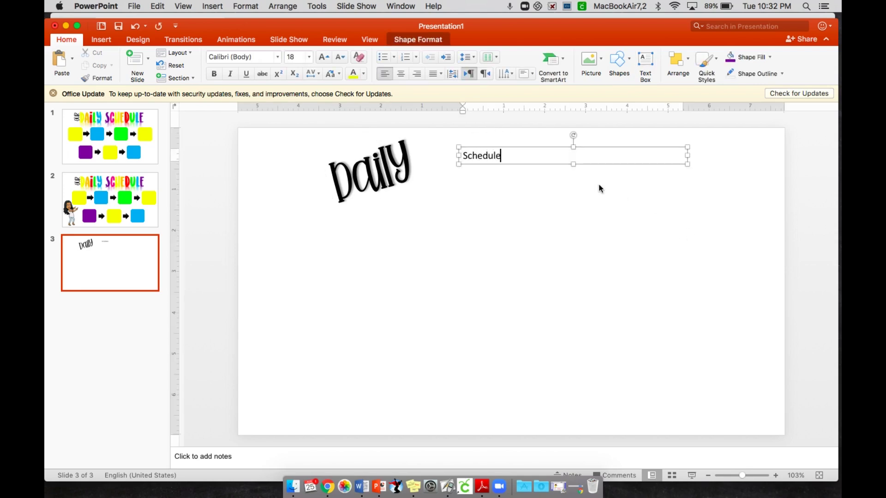
double_click(490, 157)
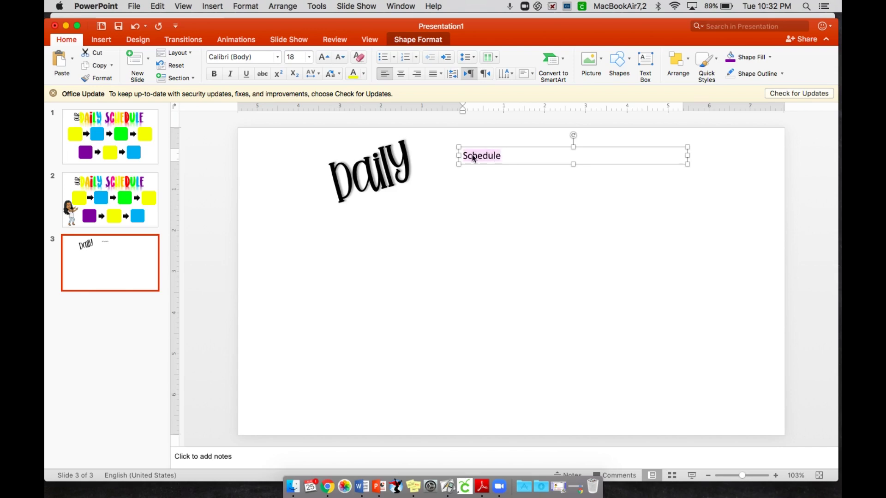
left_click(278, 57)
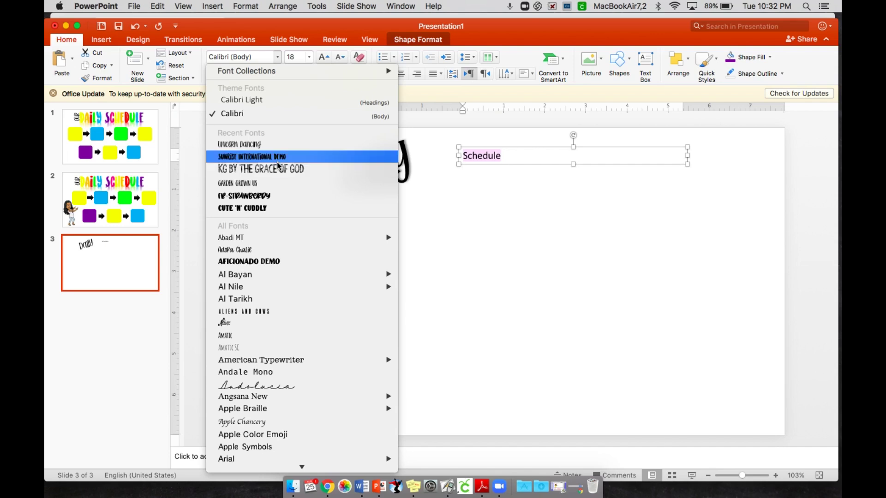
left_click(275, 209)
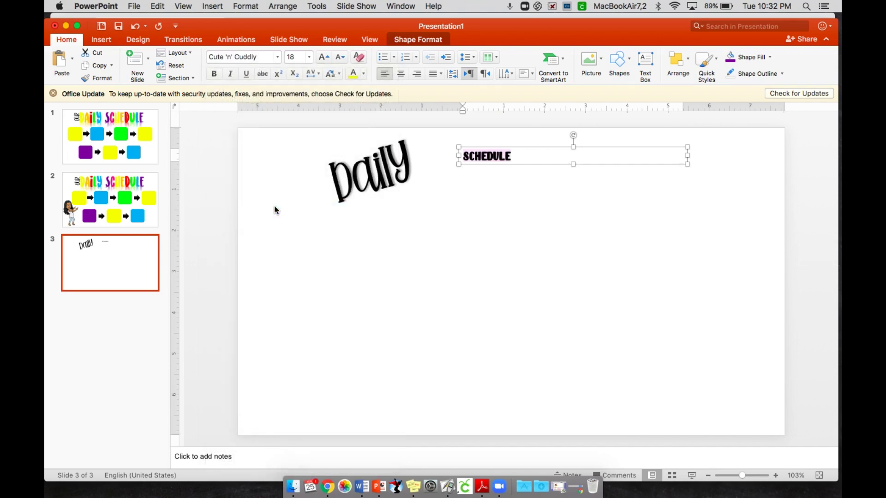
Set "Schedule" to size 100, widen its text box to about 7.35", and move it right up against "Daily".
left_click(300, 57)
type("100")
key("Return")
left_click_drag(690, 217, 737, 219)
left_click_drag(647, 148, 589, 134)
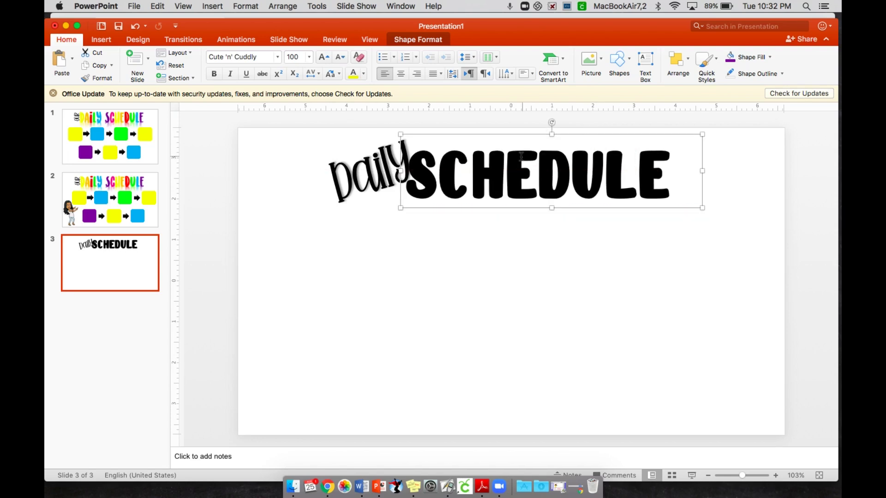
Change the font color of the word "Schedule" to the standard light blue.
double_click(515, 159)
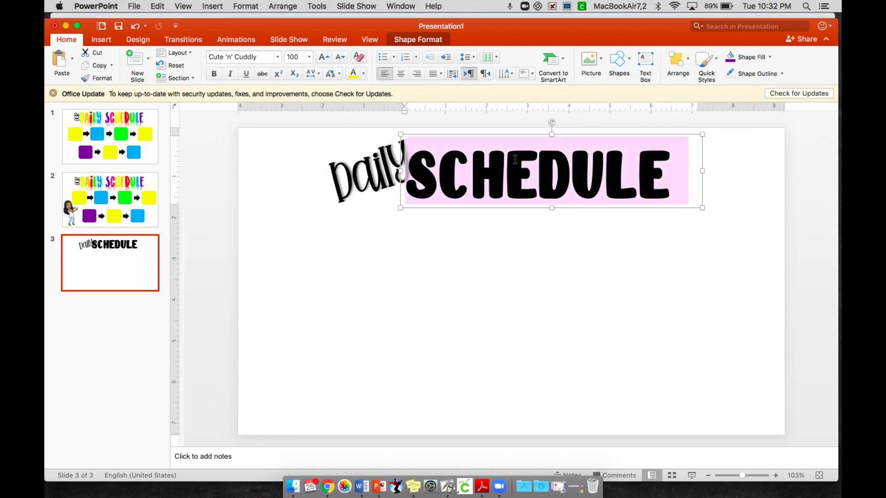
left_click(363, 73)
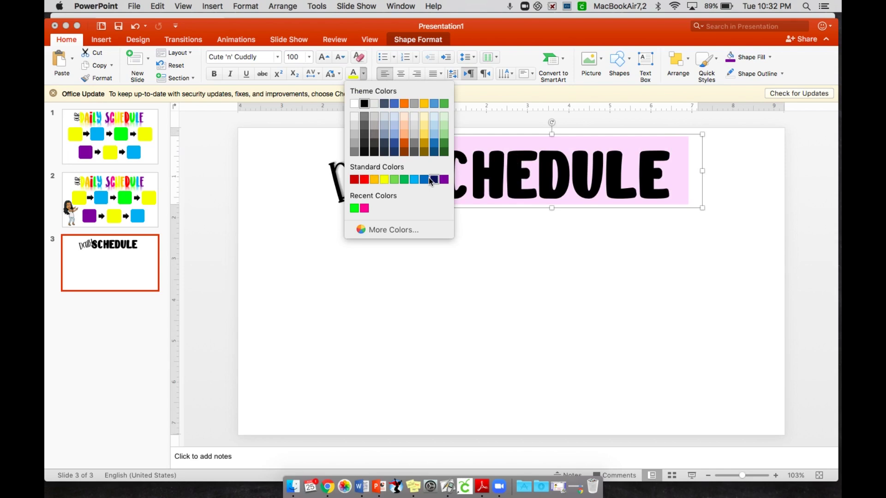
left_click(414, 180)
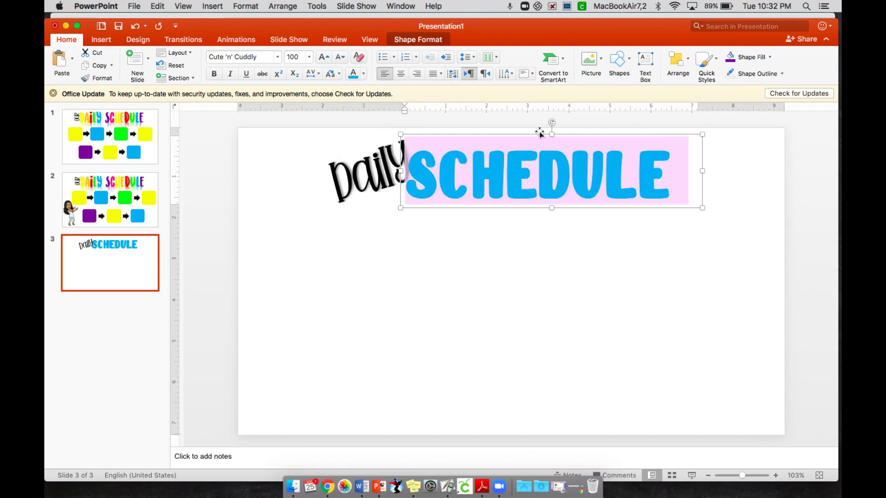
Apply an outer shadow and a reflection text effect to the word "Schedule".
left_click(426, 39)
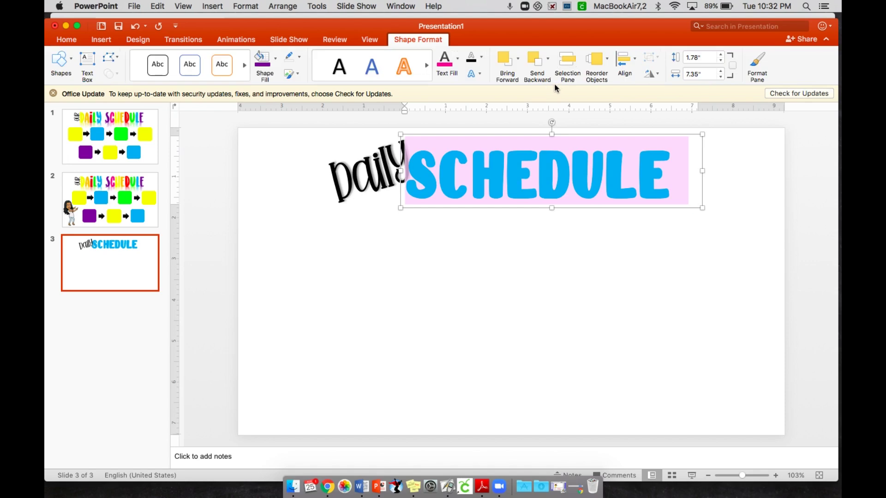
left_click(472, 74)
mouse_move(500, 96)
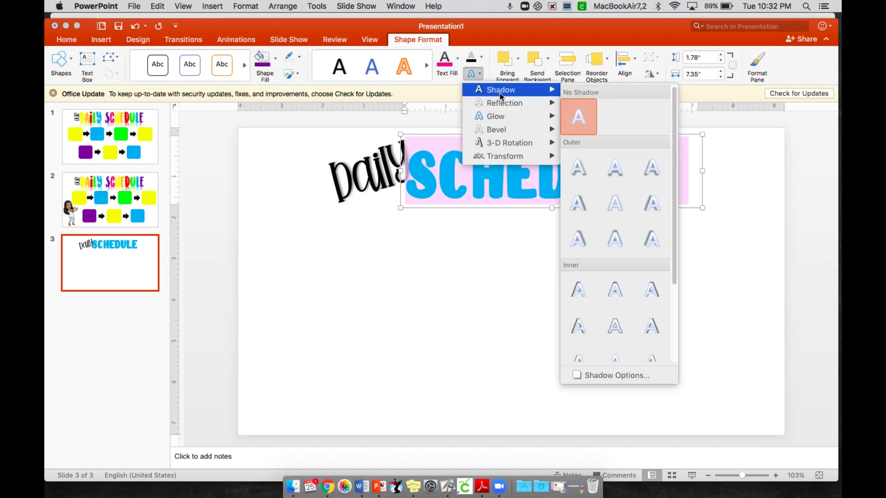
left_click(579, 198)
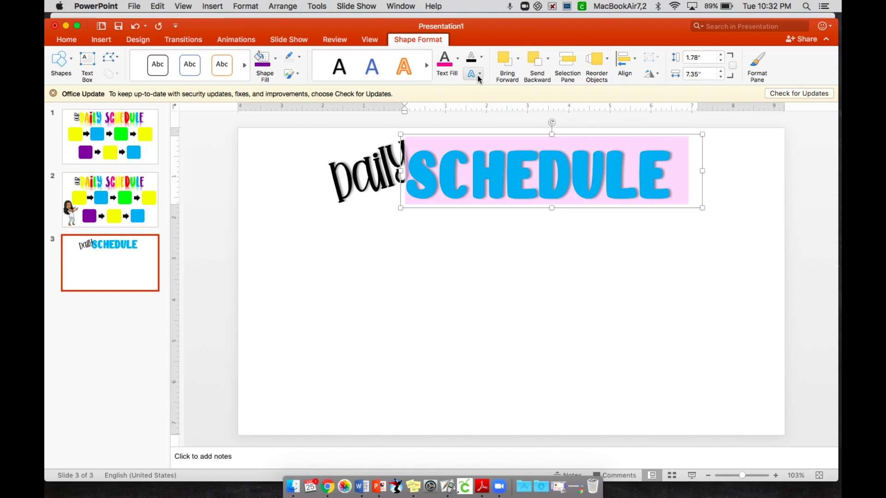
left_click(478, 76)
mouse_move(505, 103)
left_click(588, 191)
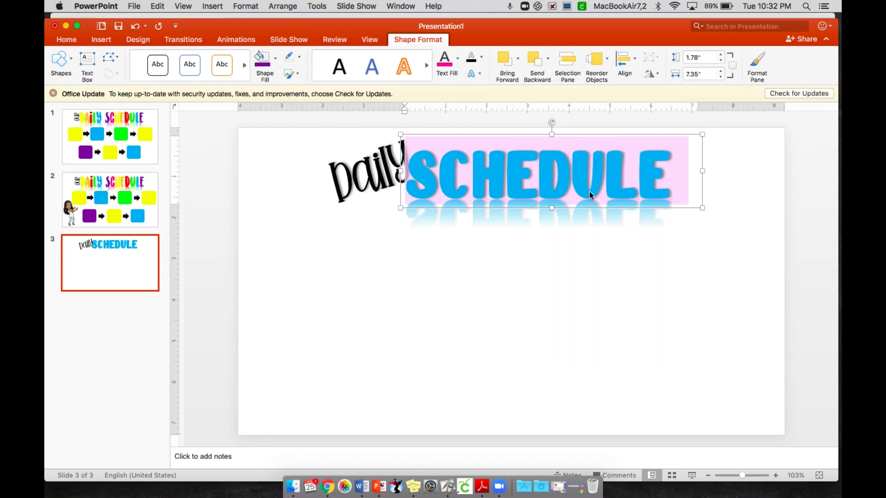
left_click(625, 244)
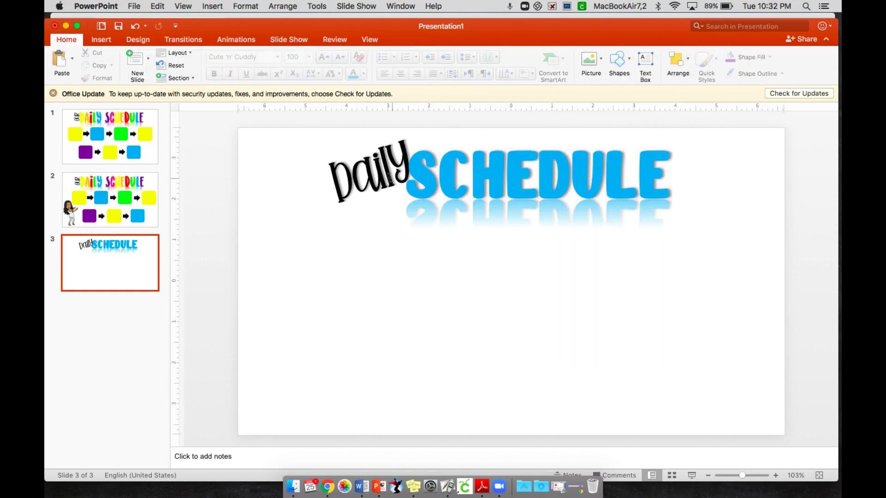
Nudge the tilted "Daily" text box slightly upward and bring it forward in front of "Schedule".
left_click(386, 175)
left_click(380, 135)
left_click_drag(380, 135, 380, 132)
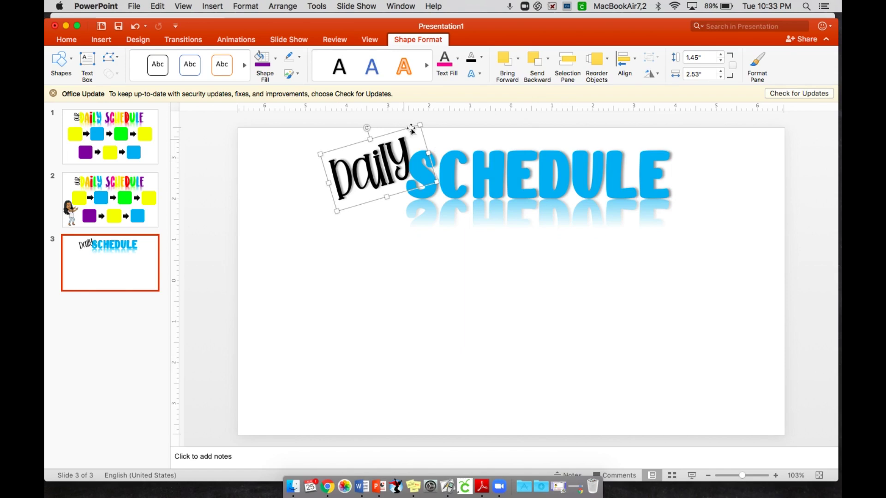
left_click(505, 64)
left_click(507, 182)
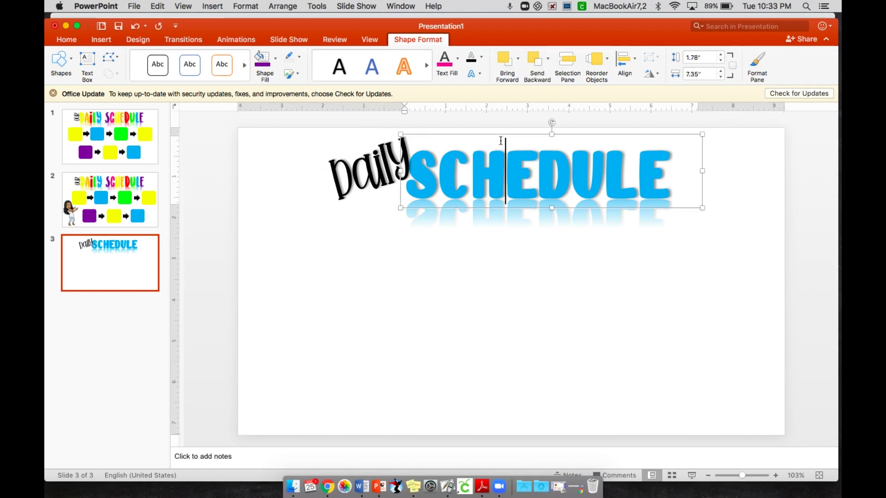
Nudge the "Schedule" text box slightly up and left, closer to the tilted "Daily".
left_click_drag(499, 134, 494, 134)
left_click(506, 263)
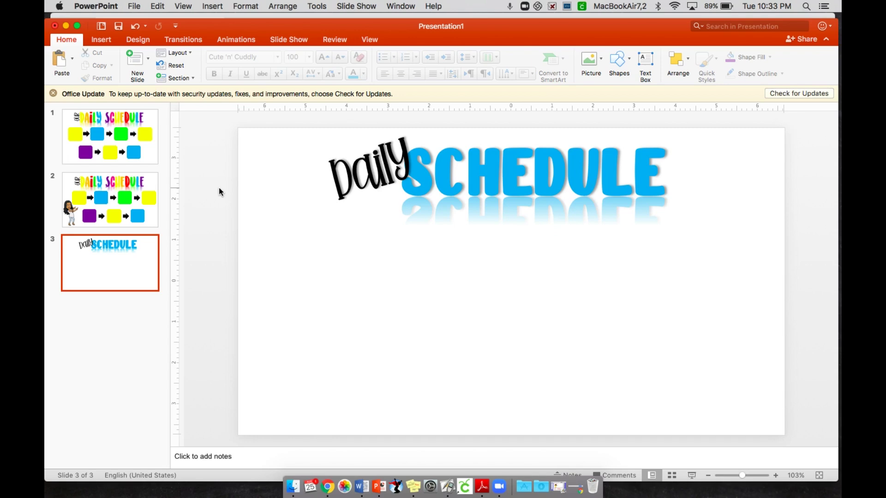
Draw a rounded rectangle about 1.65" high and 1.85" wide below the title, and give it a centered outer shadow.
left_click(620, 61)
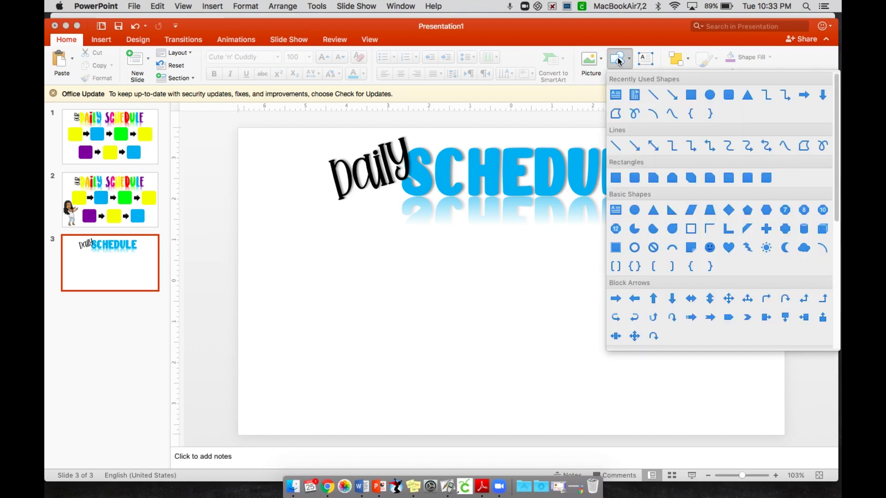
left_click(730, 96)
left_click_drag(264, 226, 341, 293)
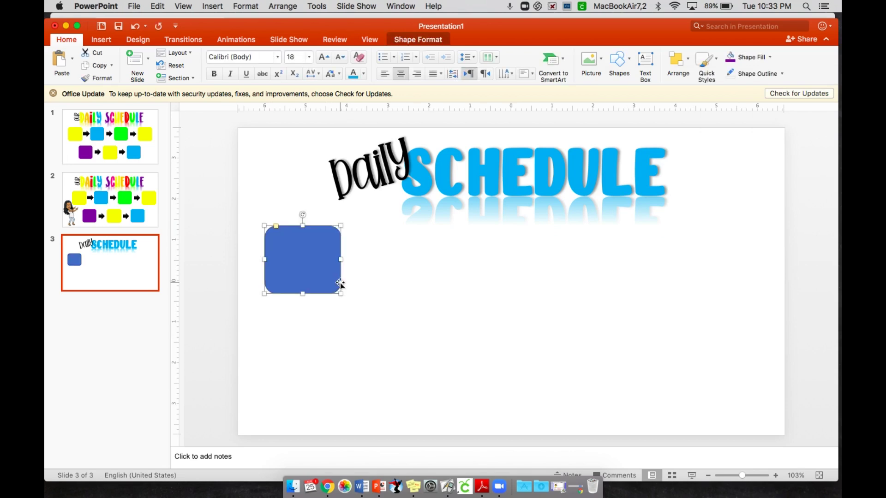
left_click(424, 43)
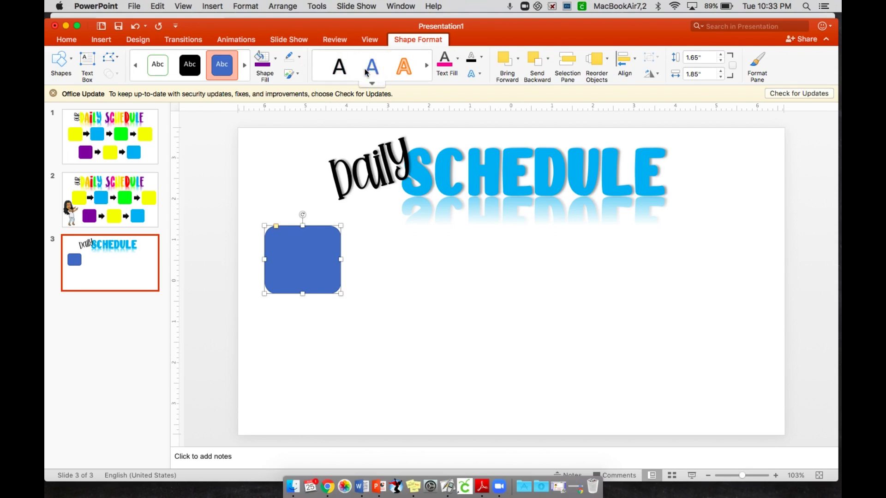
left_click(298, 75)
mouse_move(322, 102)
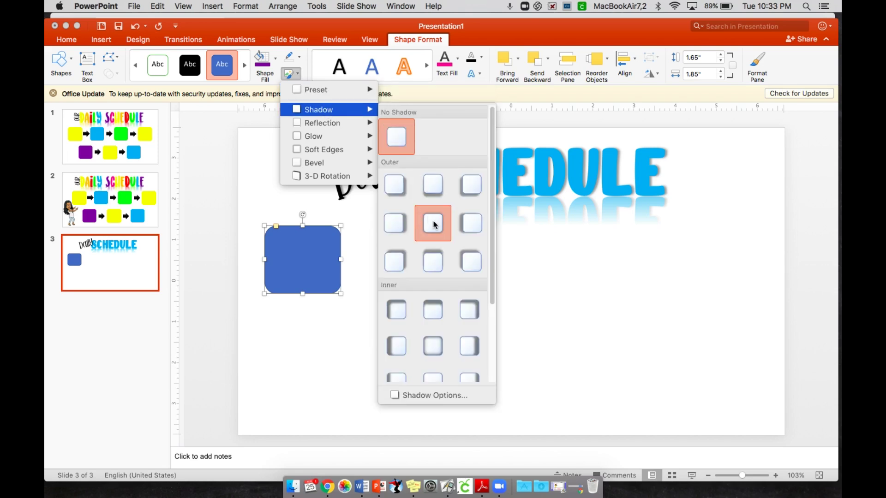
left_click(432, 224)
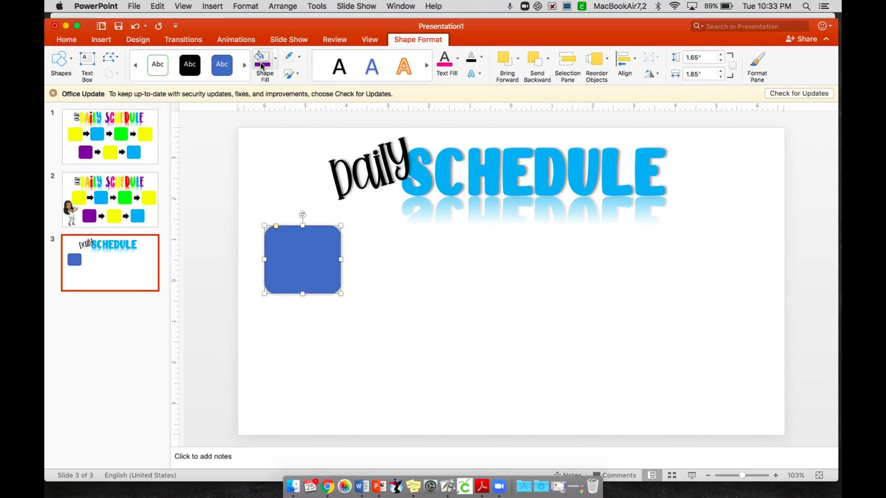
Fill the rounded rectangle with standard yellow and remove its outline.
left_click(275, 70)
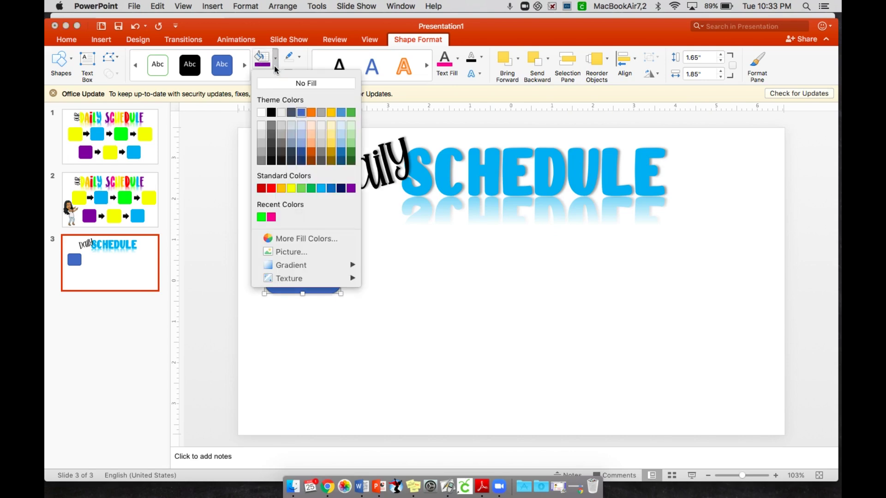
left_click(293, 189)
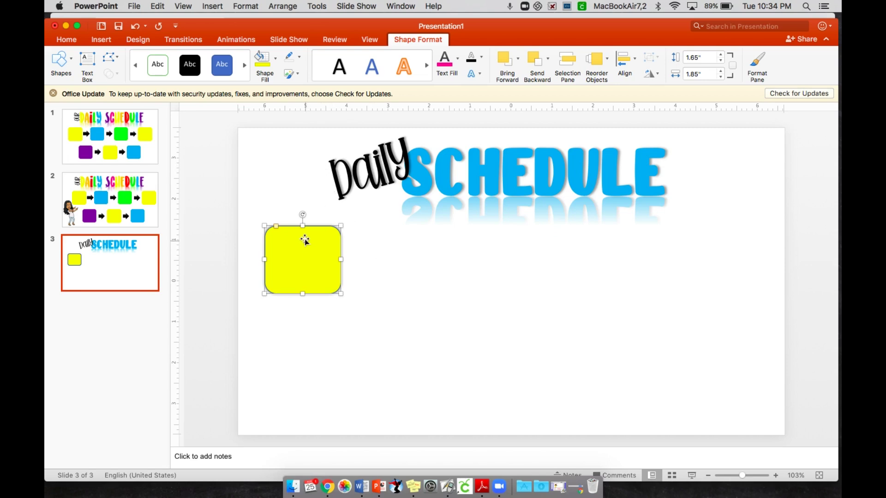
left_click(300, 60)
left_click(309, 75)
left_click(386, 265)
Duplicate the yellow square, place the copy beside it in the same row, and fill it with standard light blue.
left_click(326, 258)
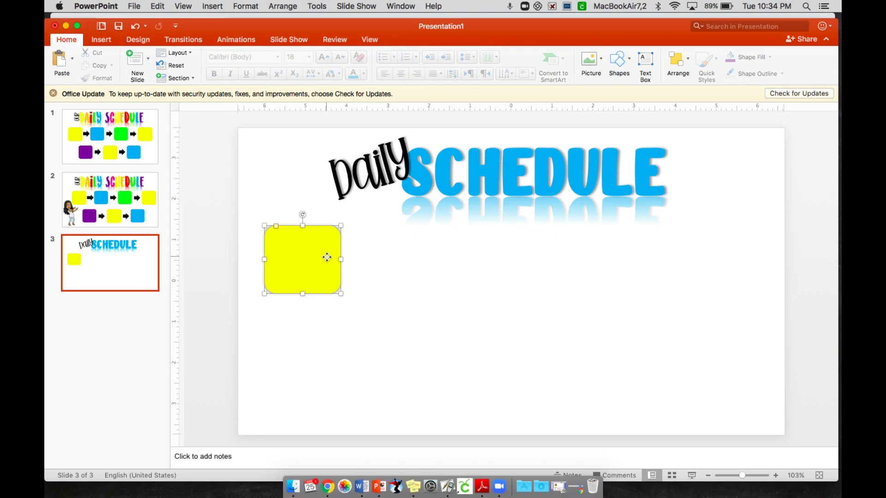
key("super+c")
key("super+v")
left_click_drag(327, 256, 434, 244)
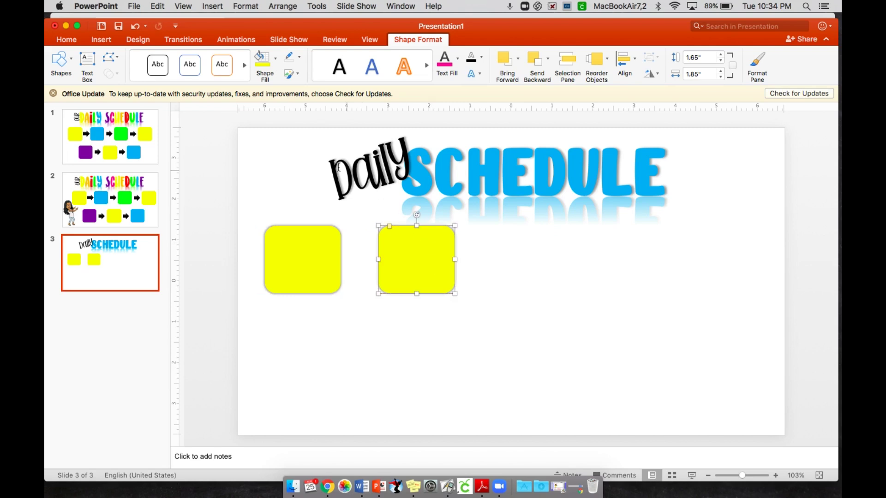
left_click(275, 61)
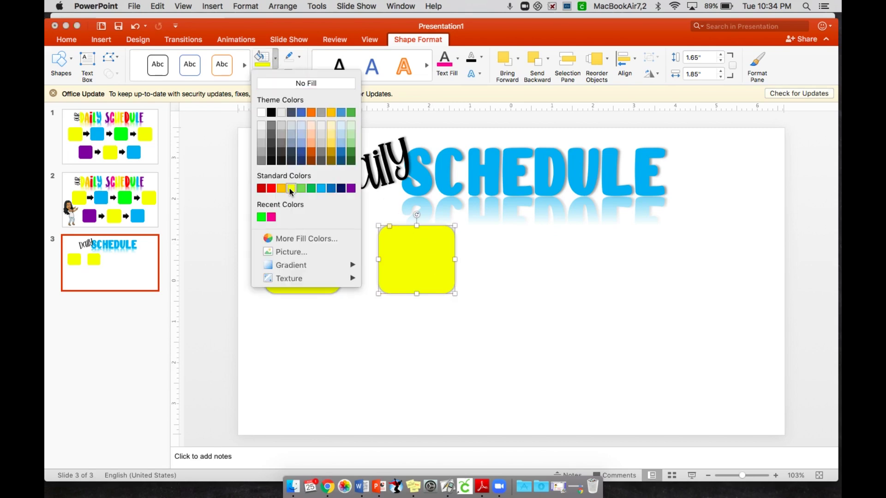
left_click(321, 188)
Duplicate the blue square, place the copy third in the row, and fill it with the recently used bright green.
key("super+c")
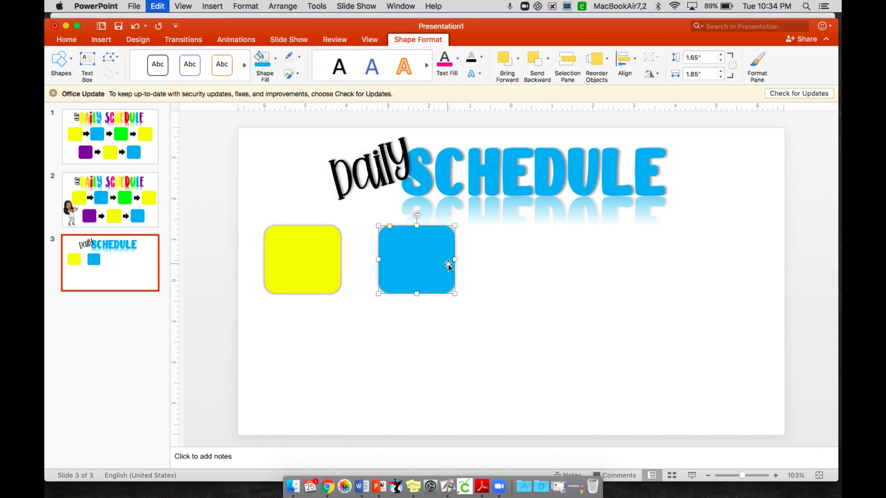
key("super+v")
left_click_drag(431, 259, 535, 251)
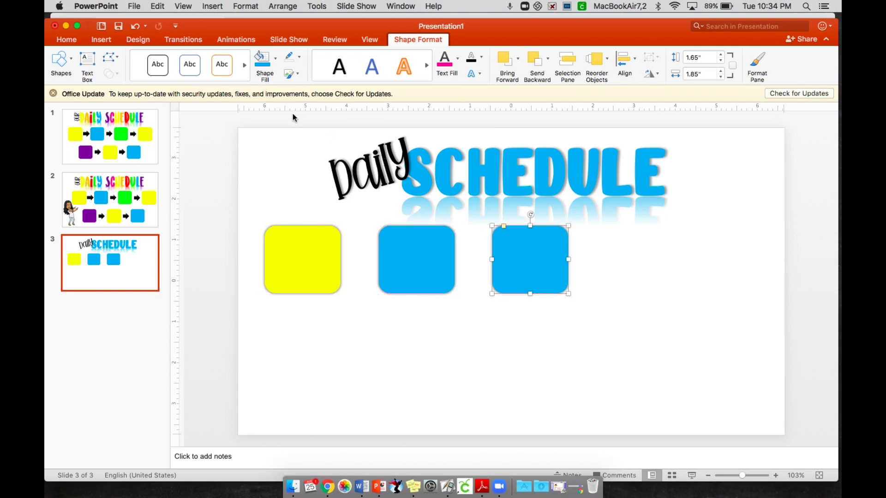
left_click(274, 68)
left_click(264, 216)
Copy the yellow square to the end of the row after the green one, and spread the four squares farther apart for arrows.
left_click(323, 264)
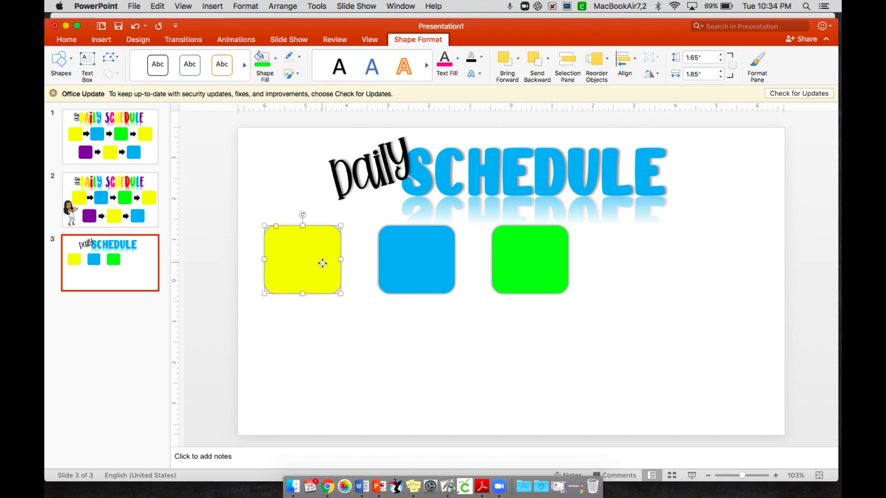
left_click_drag(322, 263, 677, 254)
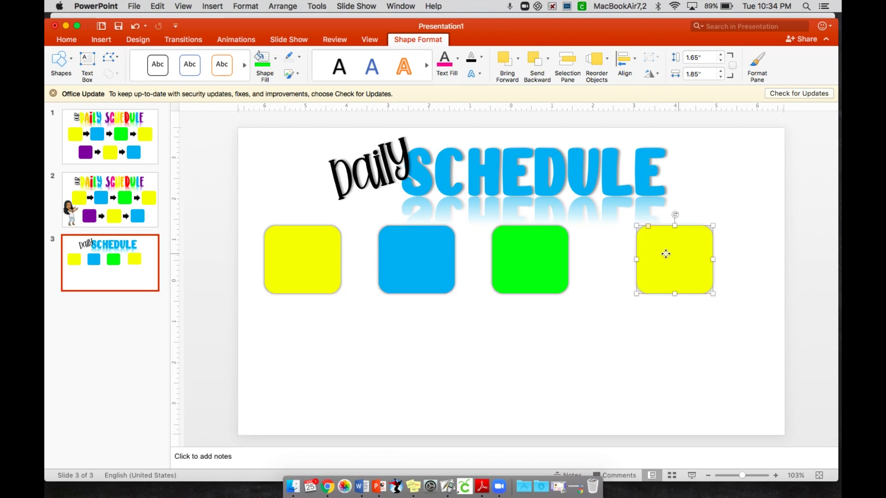
left_click_drag(554, 256, 570, 255)
left_click_drag(433, 253, 442, 254)
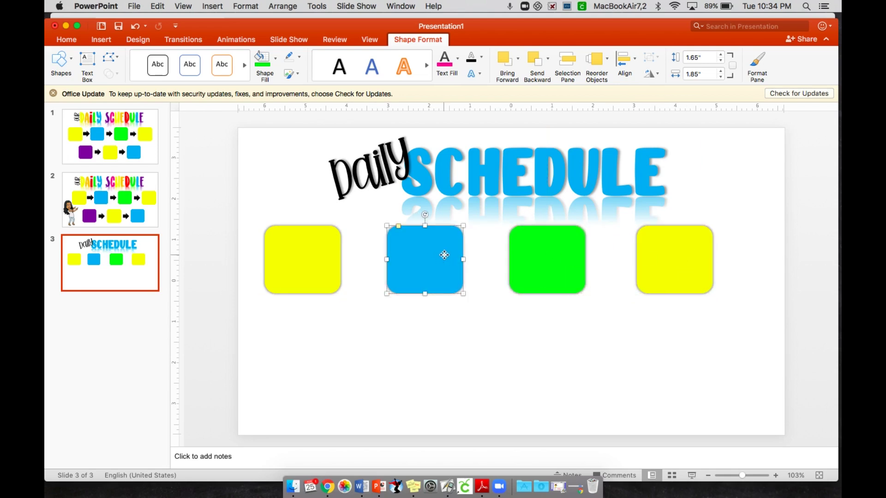
left_click_drag(303, 252, 298, 253)
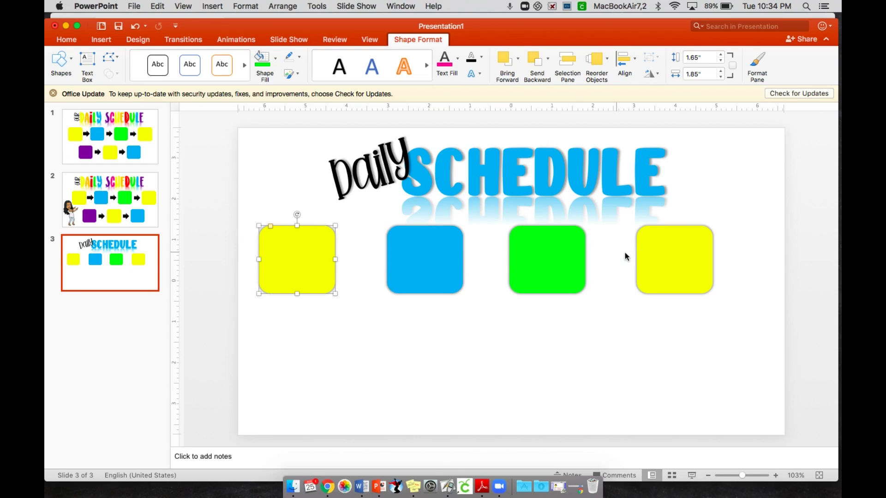
left_click_drag(660, 254, 676, 253)
left_click_drag(573, 253, 579, 253)
left_click_drag(431, 253, 436, 255)
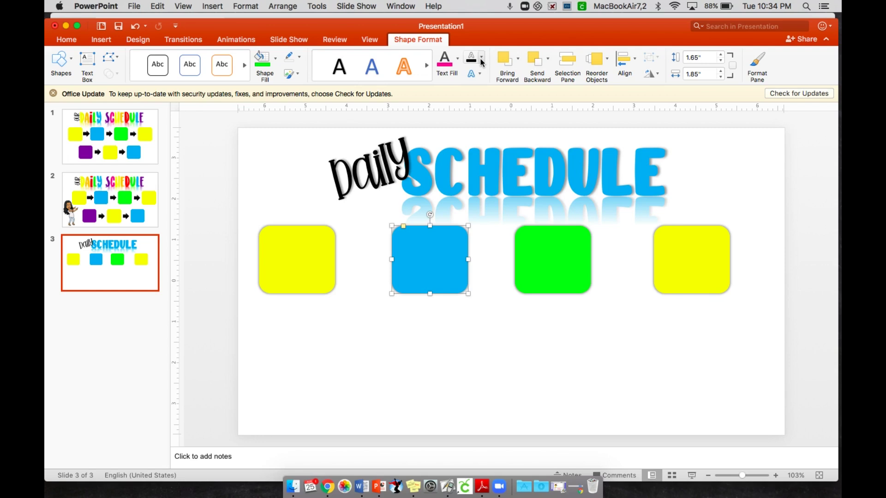
Draw a right block arrow about 0.77" high and 0.87" wide between the yellow and blue squares, and apply a black shape style.
left_click(72, 60)
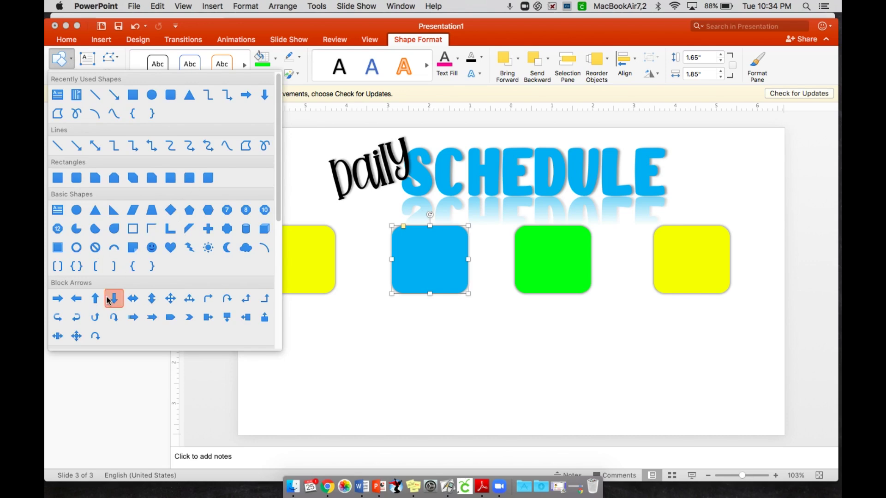
left_click(58, 299)
left_click_drag(342, 243, 380, 276)
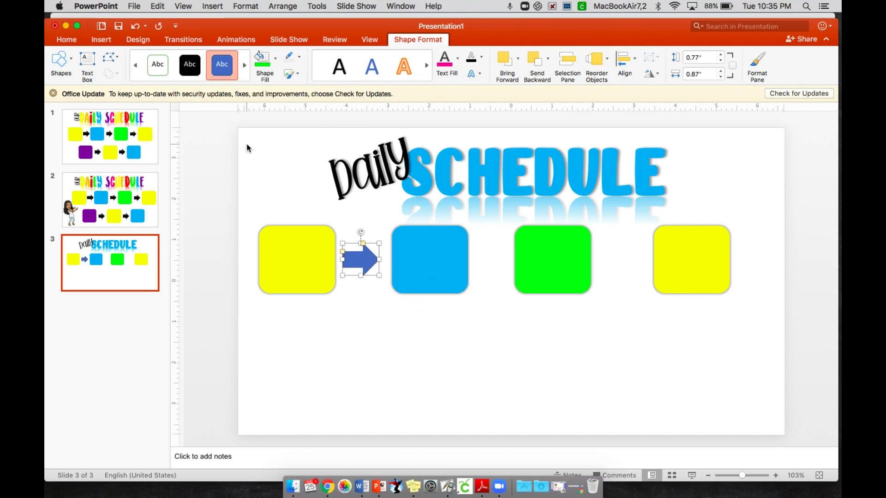
left_click(192, 85)
left_click(102, 285)
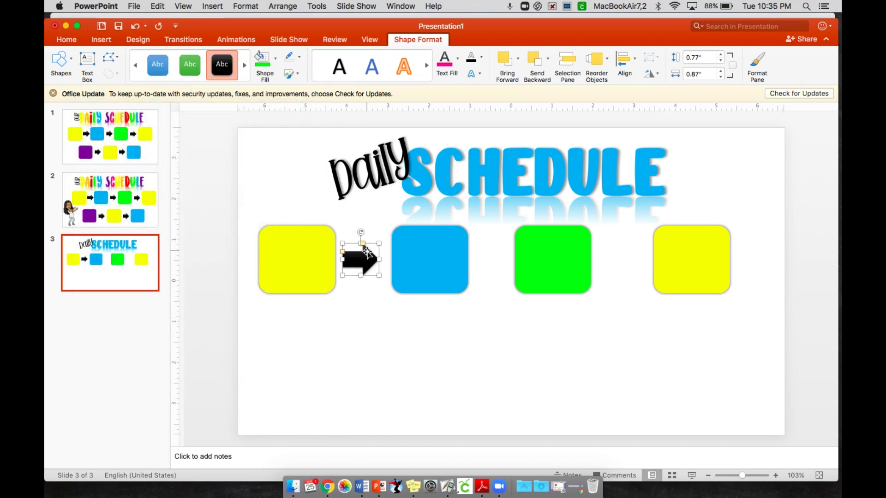
Duplicate the black arrow into the gaps between the blue and green squares and between the green and last yellow squares.
key("super+c")
key("super+v")
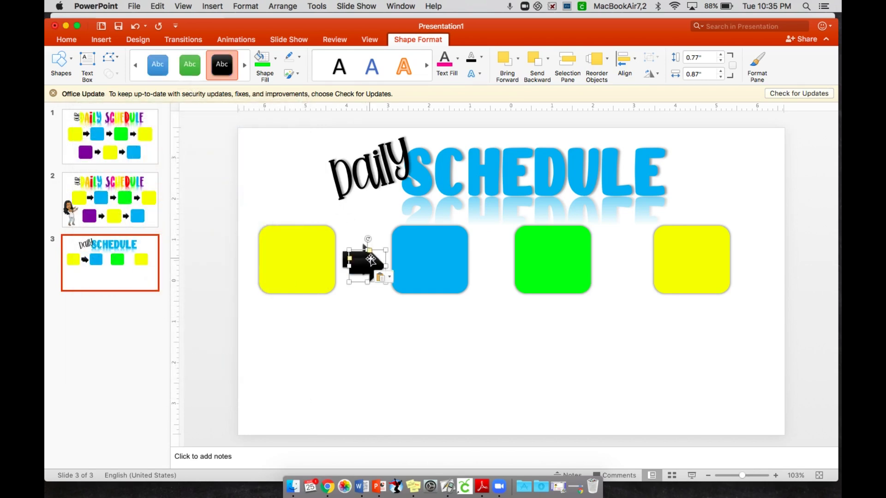
left_click_drag(370, 263, 621, 254)
key("super+v")
left_click(567, 384)
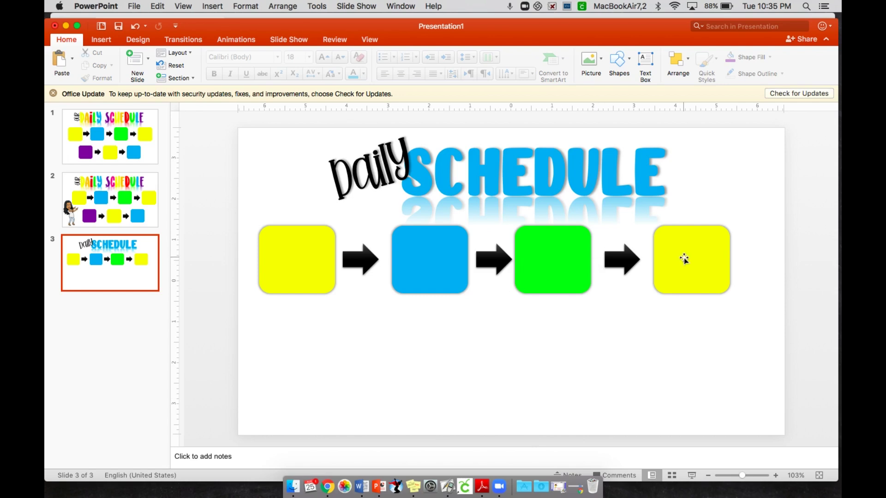
Start a second row below the first with a copy of the blue square followed by a copy of the yellow square.
left_click(443, 261)
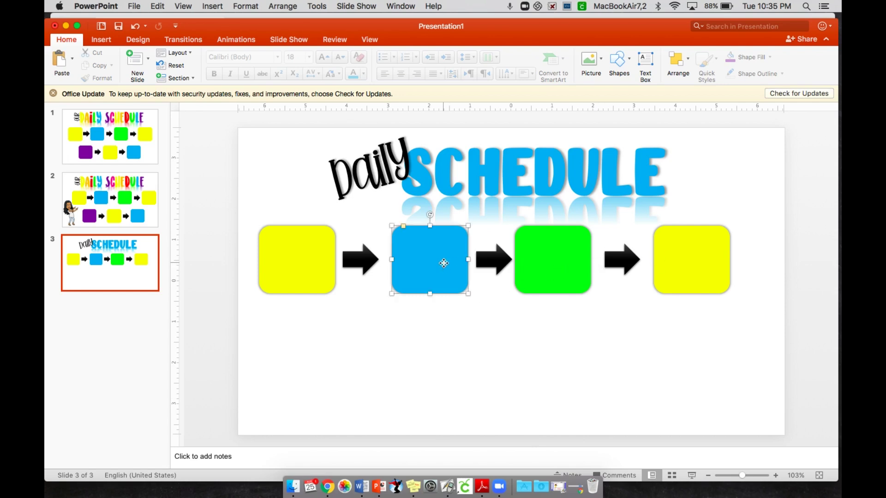
key("super+c")
key("super+v")
left_click_drag(434, 252, 361, 347)
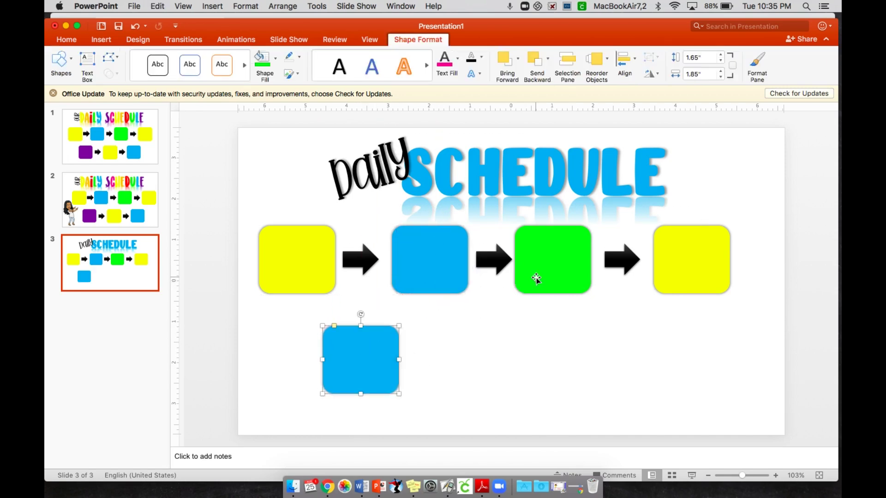
left_click(321, 258)
key("super+c")
key("super+v")
left_click_drag(321, 257, 518, 352)
Copy a black arrow from the first row into the gap between the second row's blue and yellow squares.
left_click(500, 267)
key("super+c")
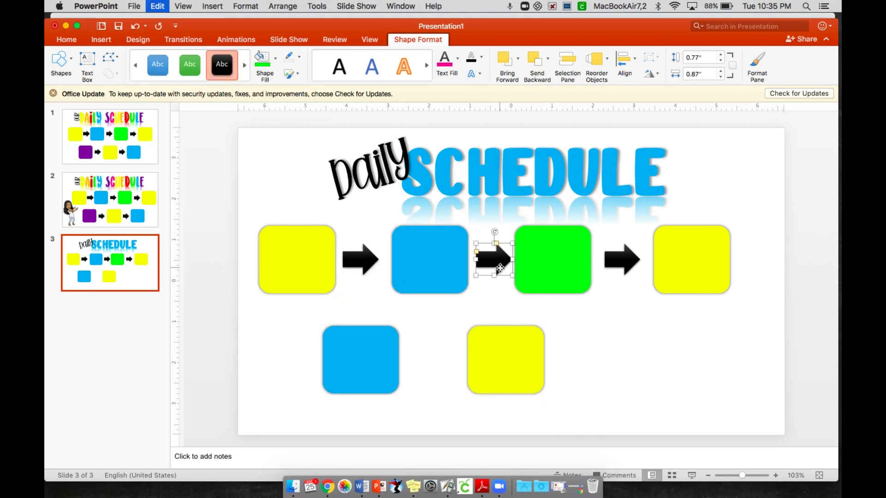
key("super+v")
left_click_drag(500, 268, 429, 361)
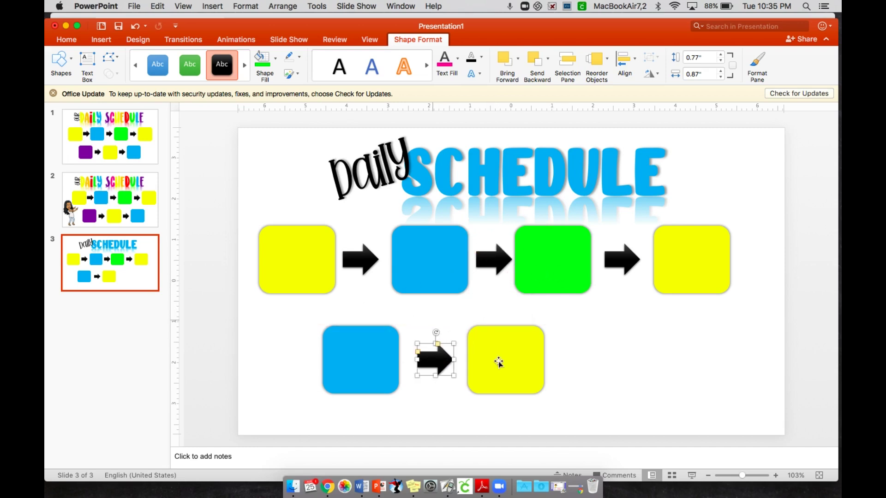
Add a copy of the yellow square at the end of the second row and a black arrow leading to it.
left_click(503, 380)
key("super+c")
key("super+v")
left_click_drag(503, 375, 634, 366)
left_click(446, 363)
key("super+c")
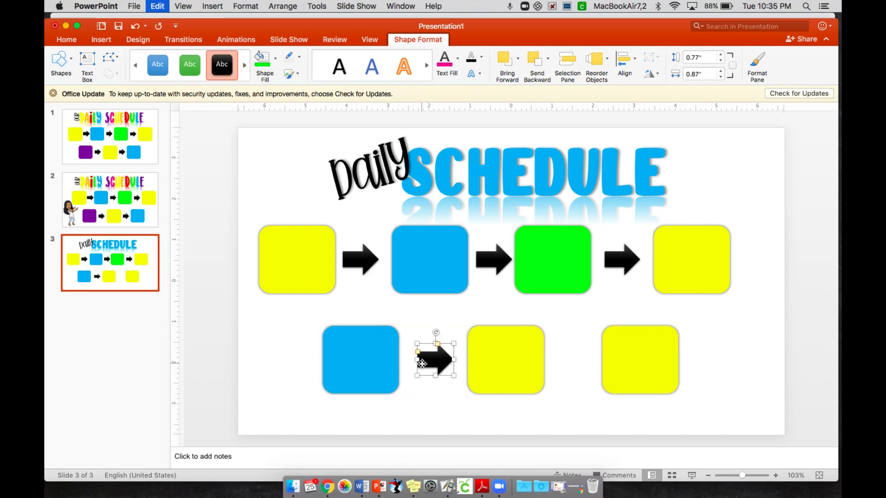
key("super+v")
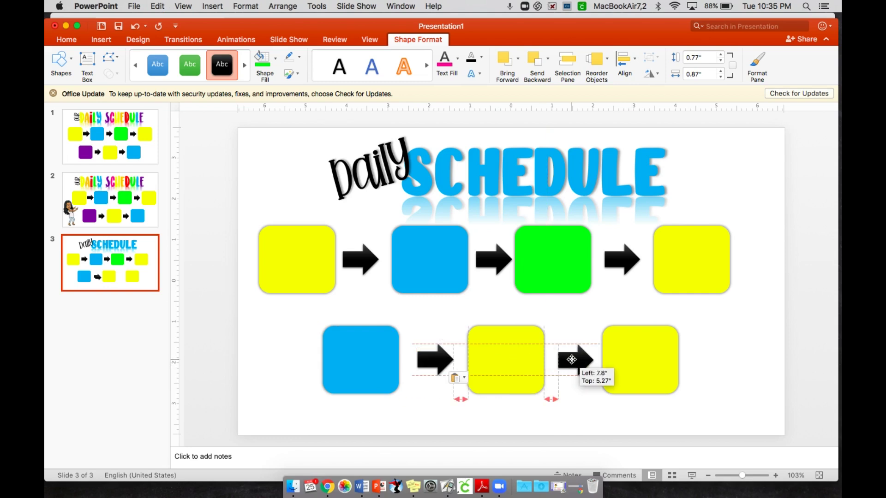
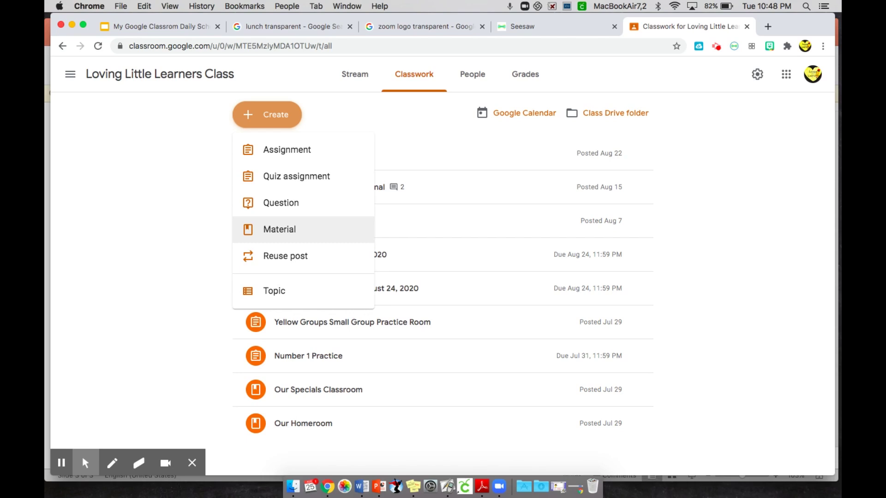
In Google Classroom's Classwork, create a new material titled "Monday Schedule".
left_click(280, 229)
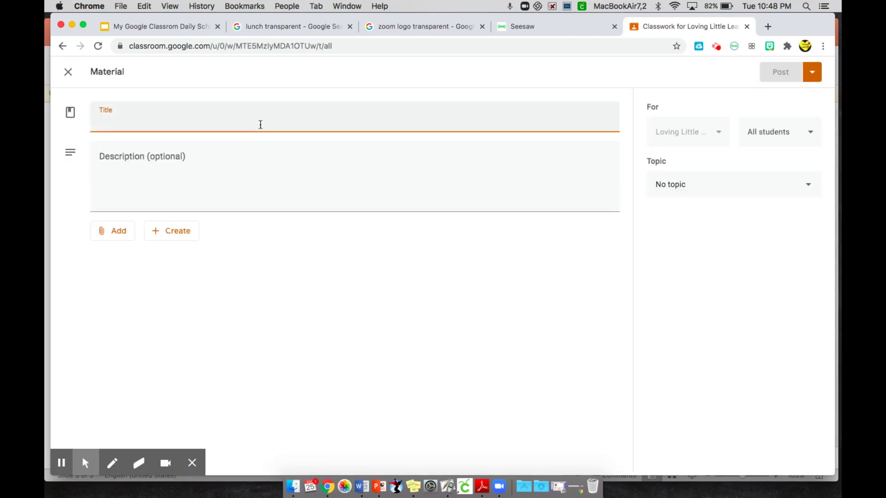
type("Monday Sc")
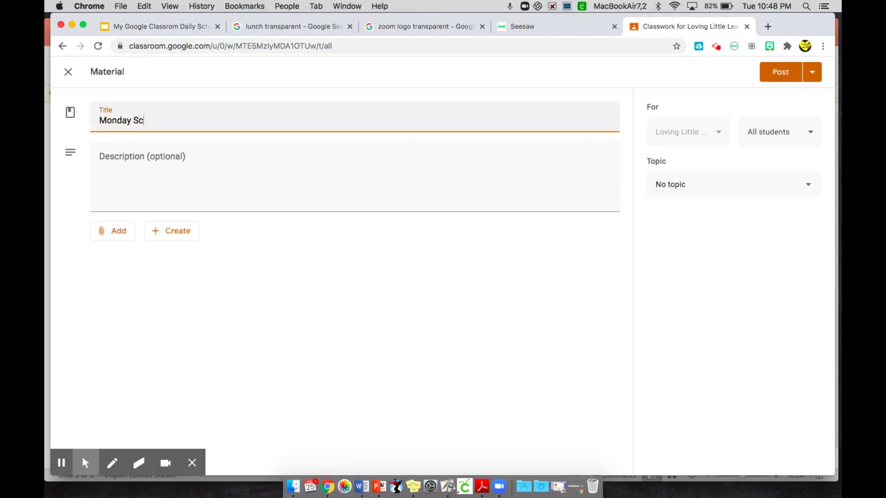
type("hedule")
left_click(280, 150)
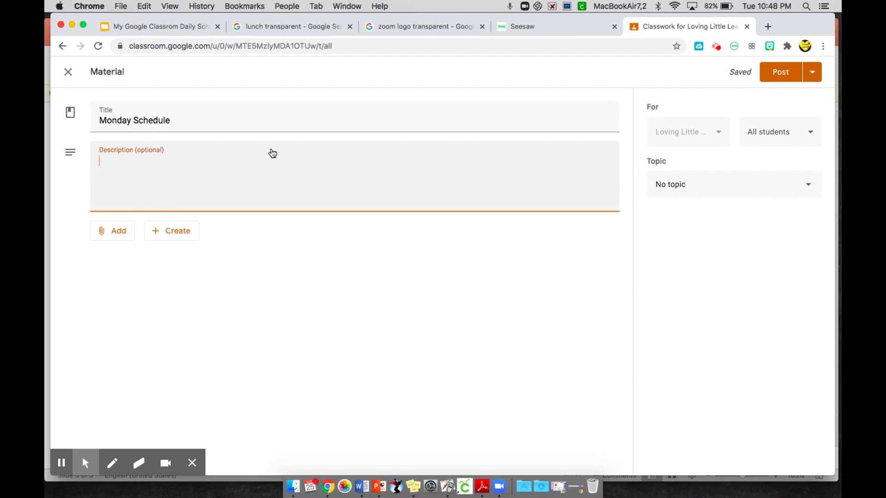
Attach the "My Google Classrom Daily Schedule" Google Slides file from Drive and post the material.
left_click(106, 235)
left_click(127, 254)
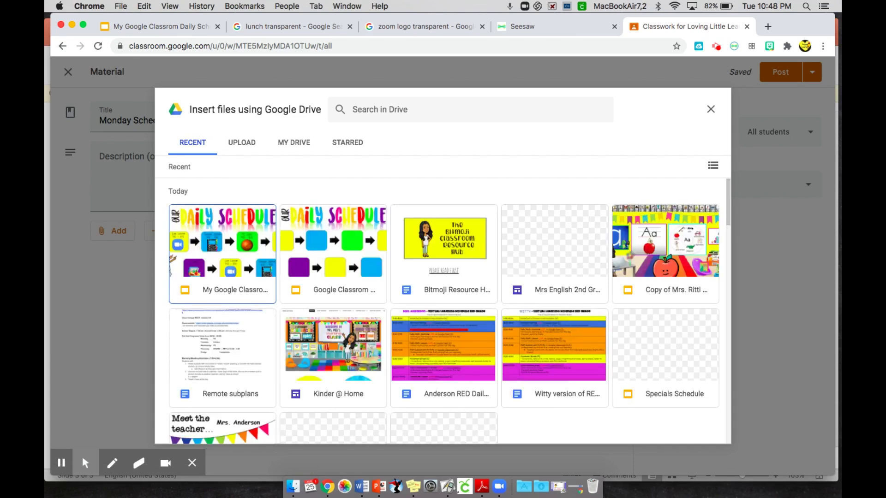
left_click(225, 226)
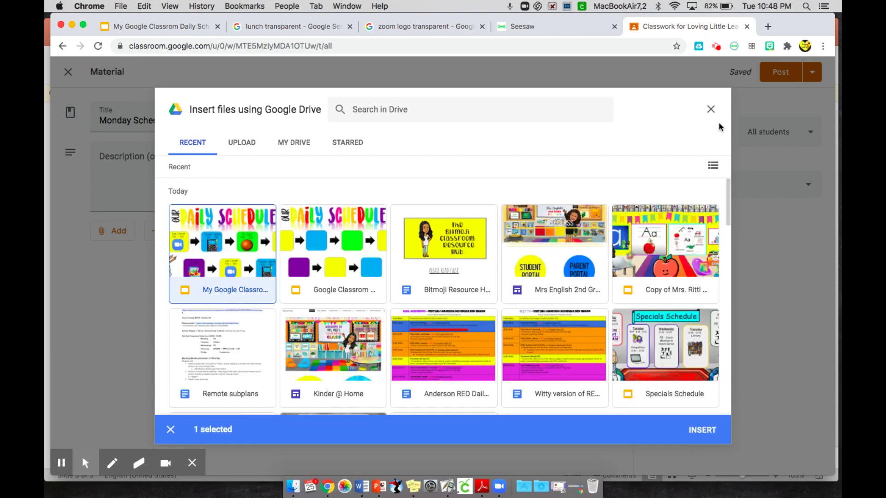
left_click(700, 431)
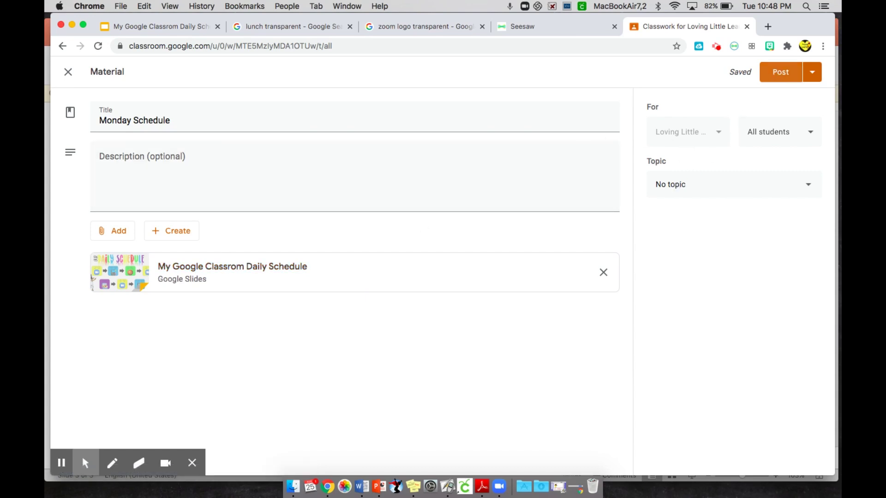
left_click(776, 74)
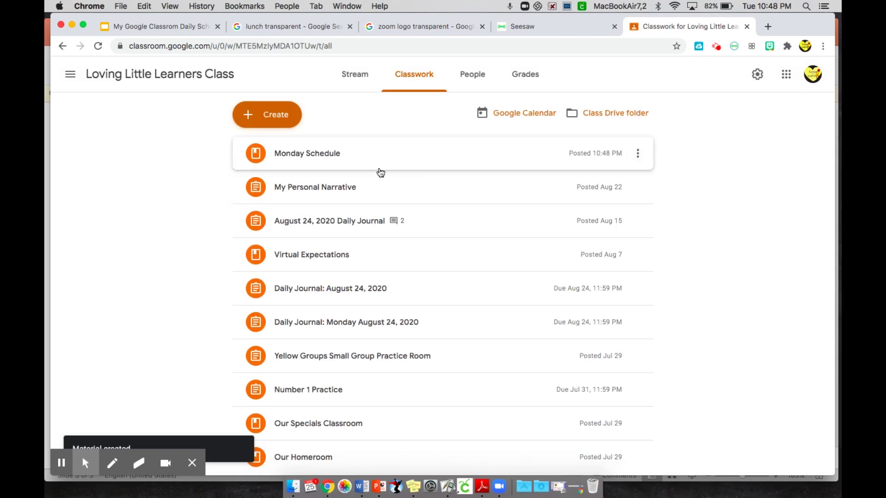
Open the slides attached to the posted Monday Schedule material and check the links on the first Zoom and Seesaw journal images.
left_click(334, 154)
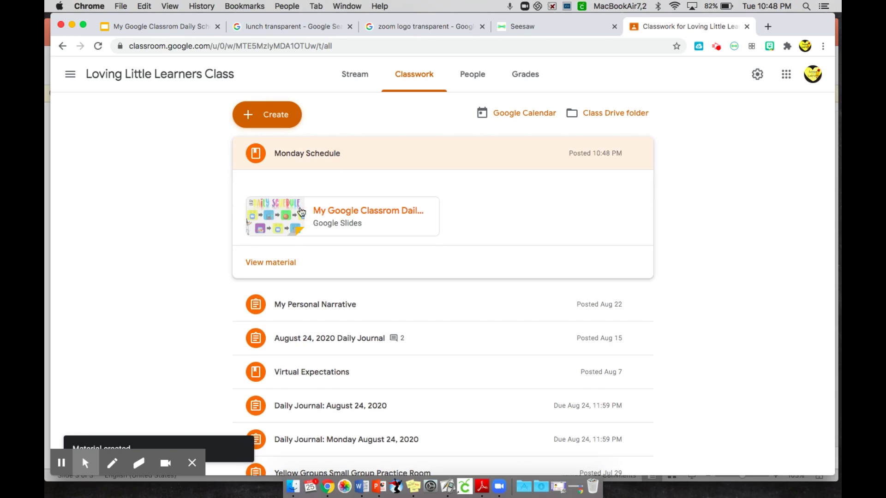
left_click(339, 211)
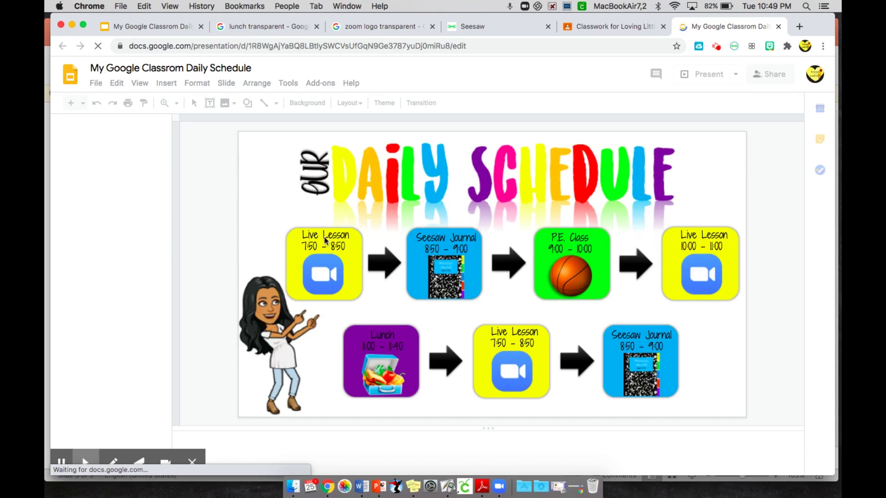
left_click(328, 281)
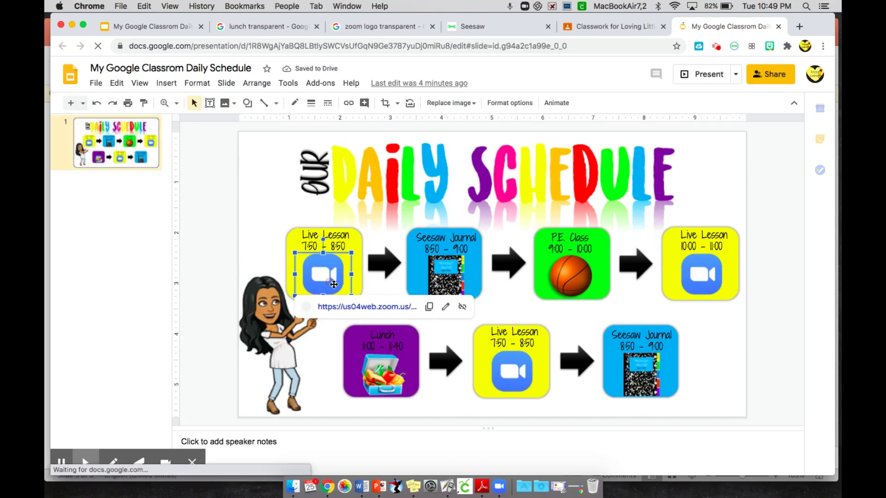
left_click(458, 266)
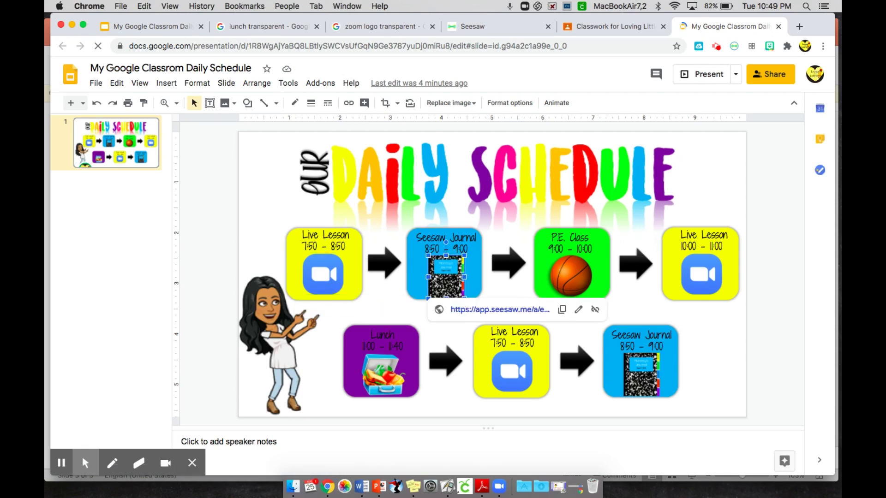
Return to Classwork, open the Monday Schedule material for editing and save it.
left_click(608, 29)
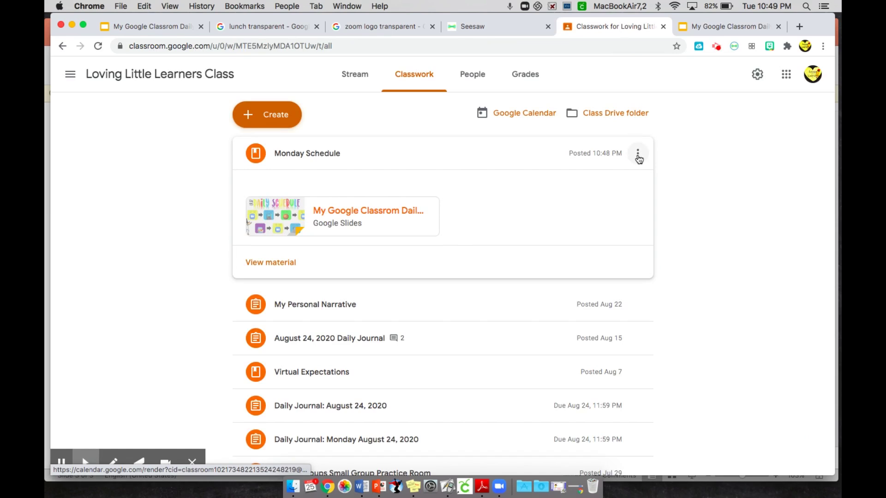
left_click(636, 153)
left_click(622, 181)
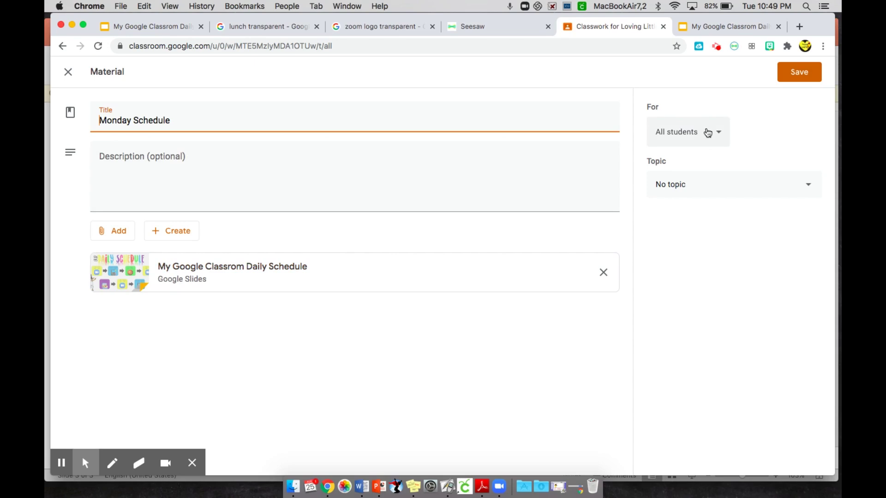
left_click(799, 72)
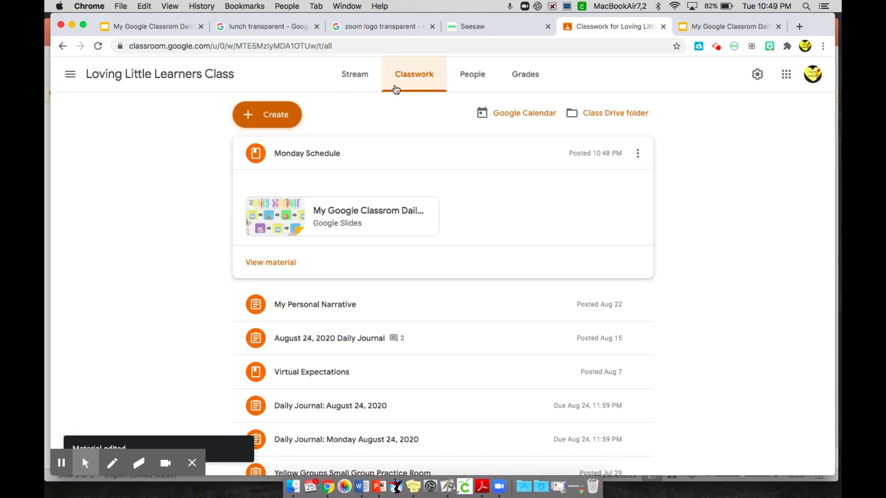
Create a new Classwork assignment titled "Monday Class Schedule".
left_click(282, 114)
left_click(290, 148)
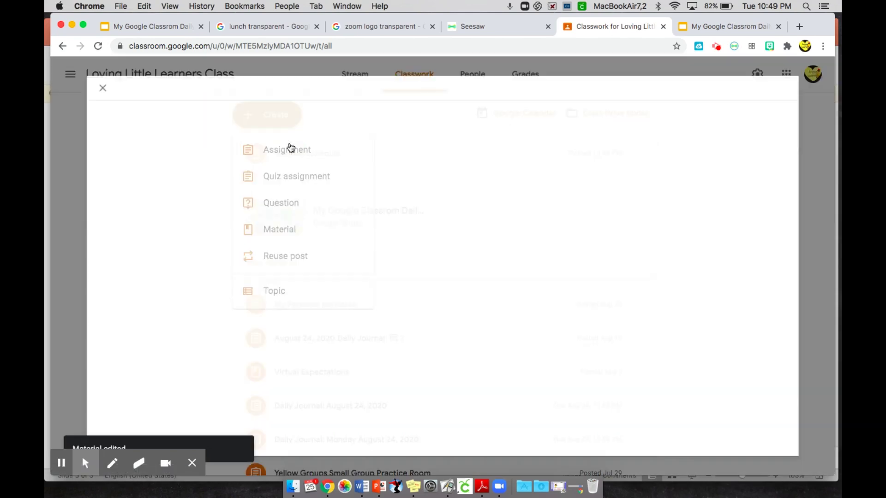
type("Mo")
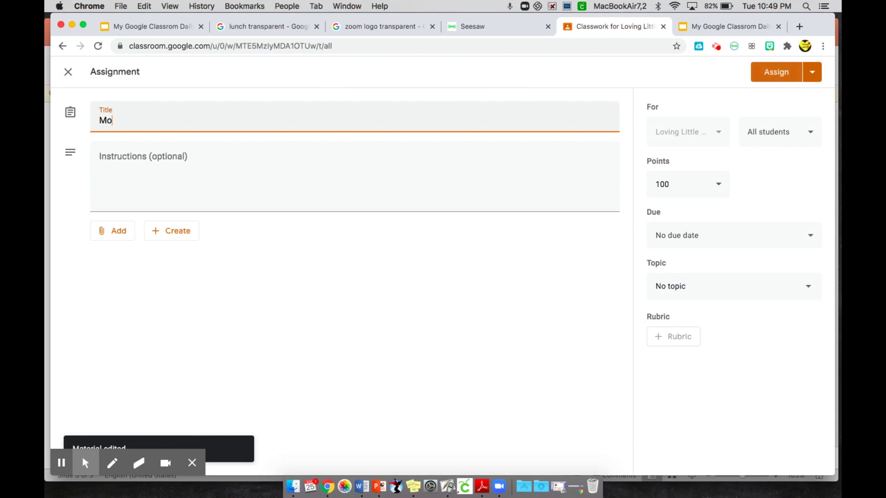
type("nday Schedule")
left_click(133, 121)
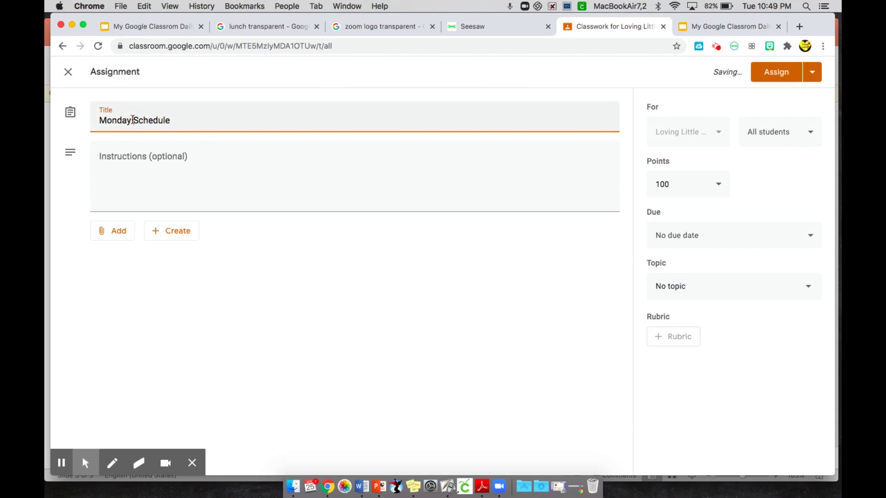
type("X")
key("BackSpace")
type("Class")
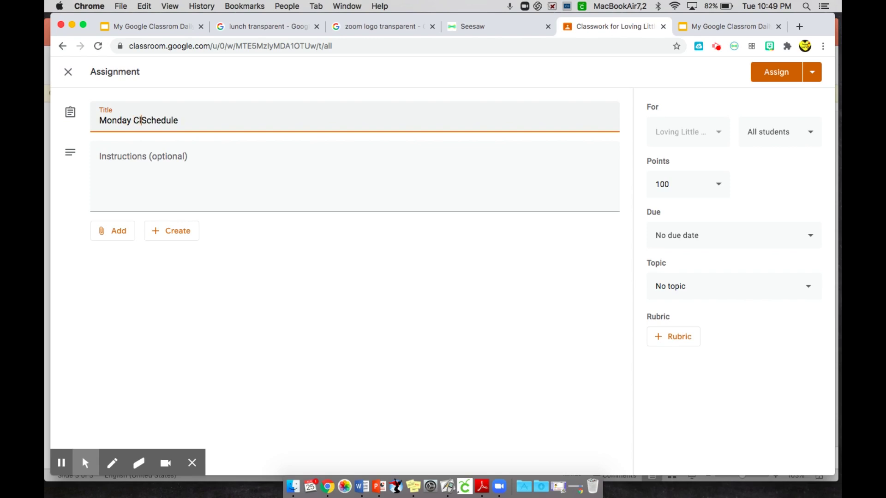
Attach the "My Google Classrom Daily Schedule" Google Slides file from Drive to the assignment.
left_click(113, 231)
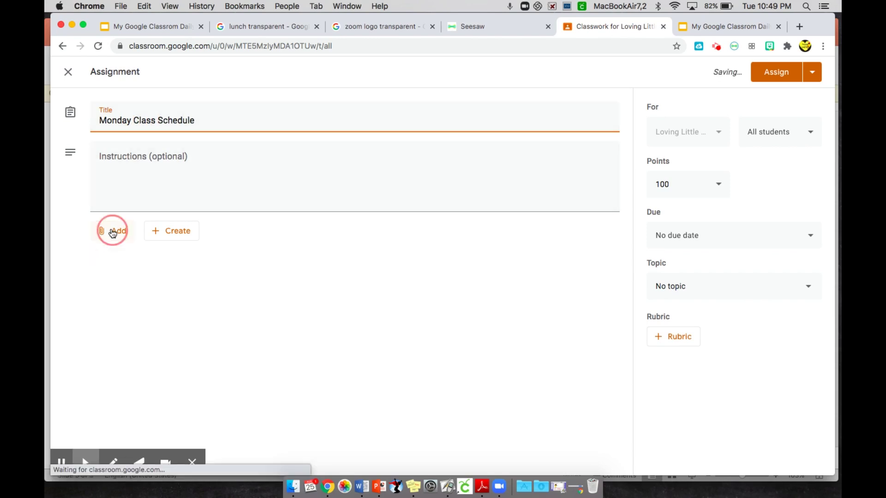
left_click(135, 258)
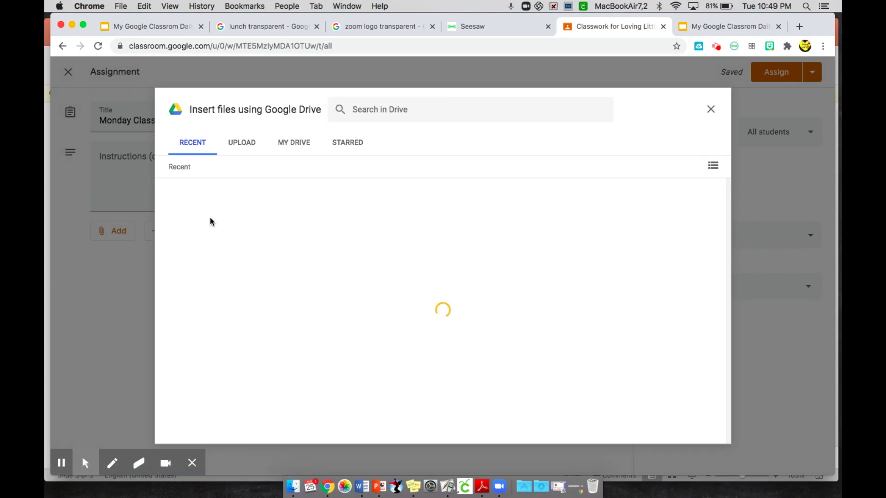
left_click(216, 234)
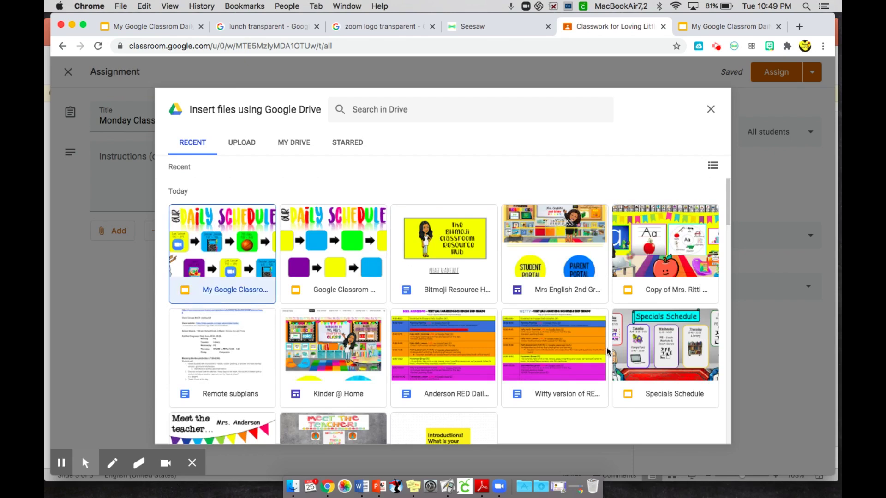
left_click(708, 428)
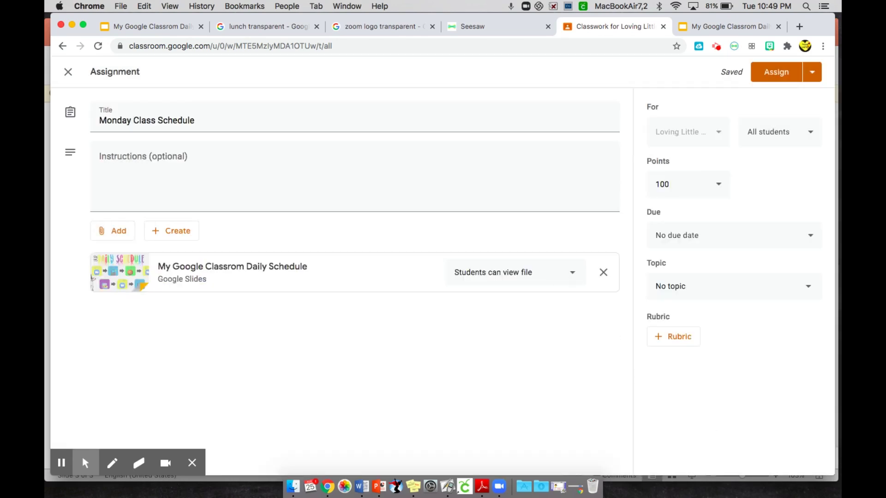
Set the attached slides to "Students can view file" and assign the Monday Class Schedule to all students.
left_click(572, 274)
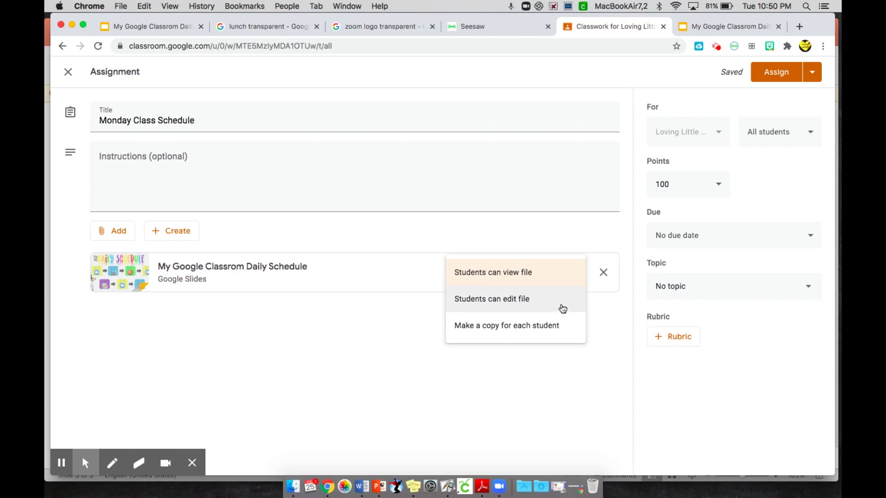
left_click(514, 280)
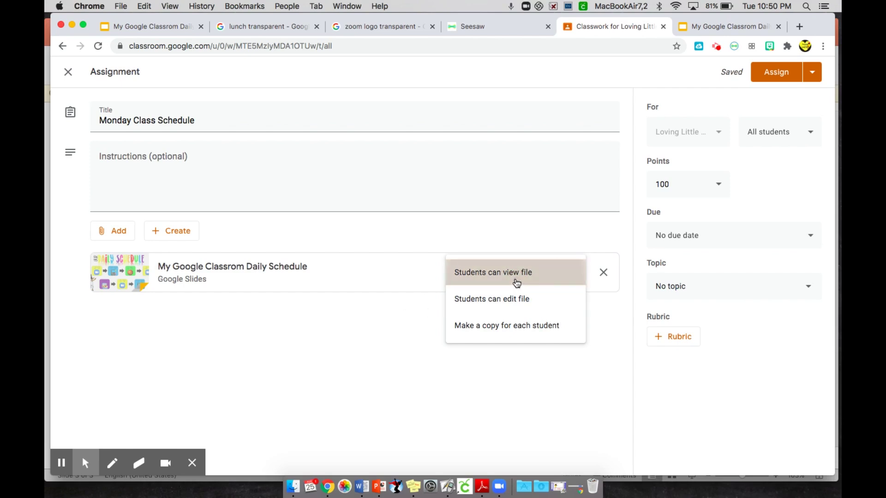
left_click(769, 74)
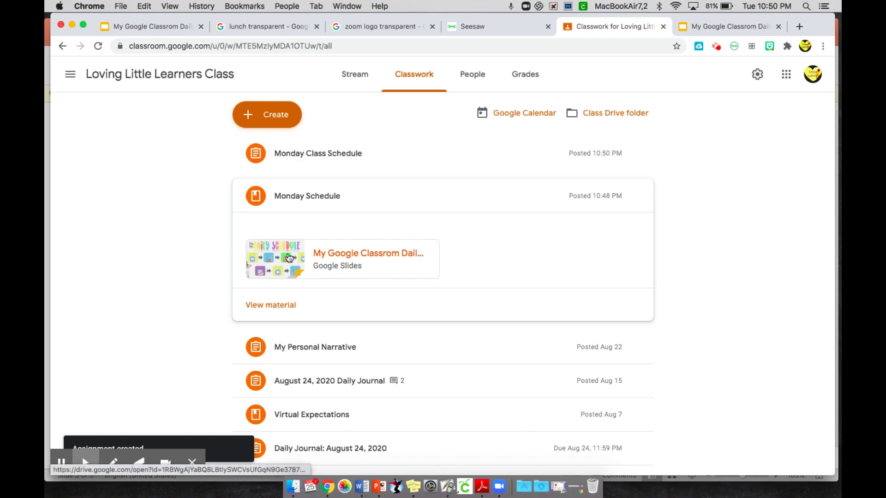
In the daily schedule's Google Slides, search Bitmoji for "pose" and copy the image of the waving character.
left_click(705, 30)
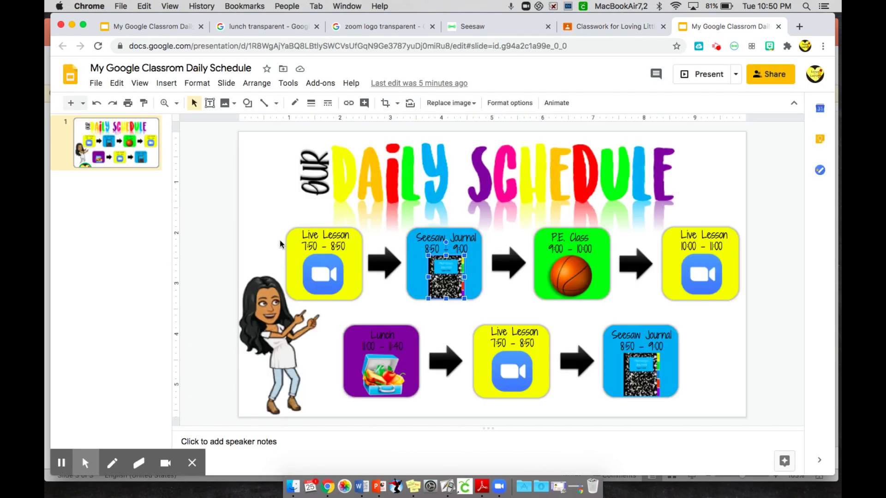
left_click(771, 48)
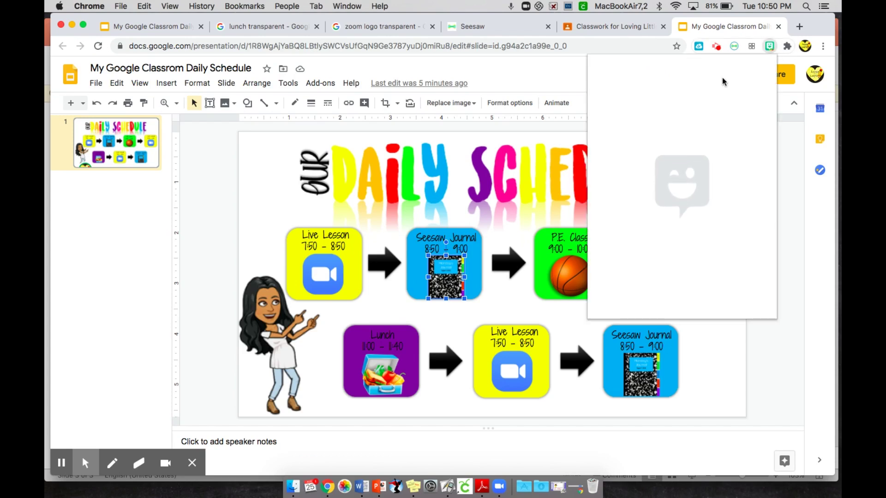
type("pos")
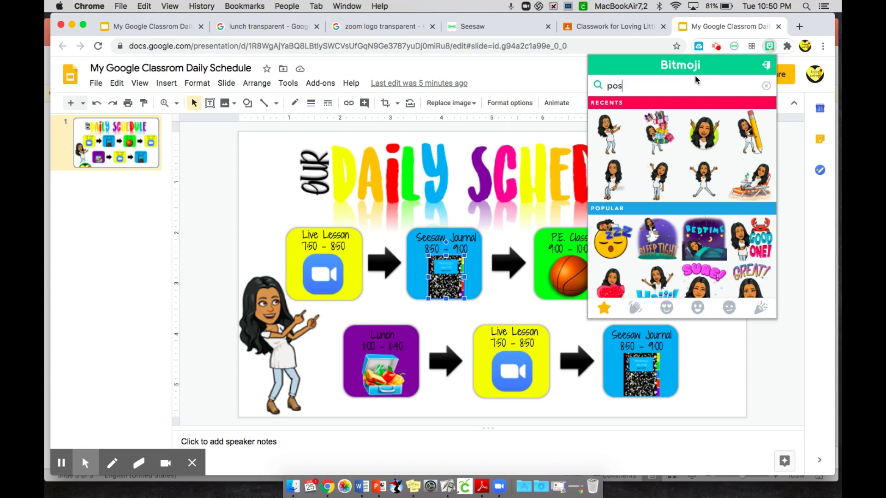
type("e")
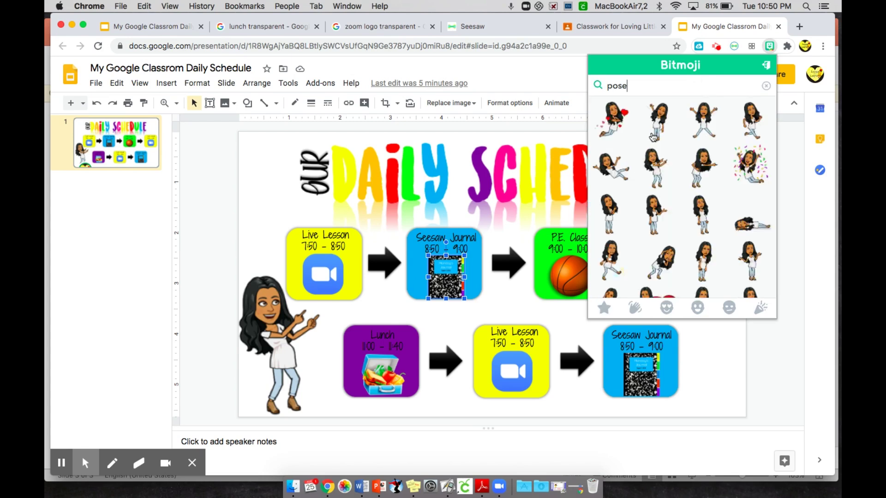
right_click(655, 131)
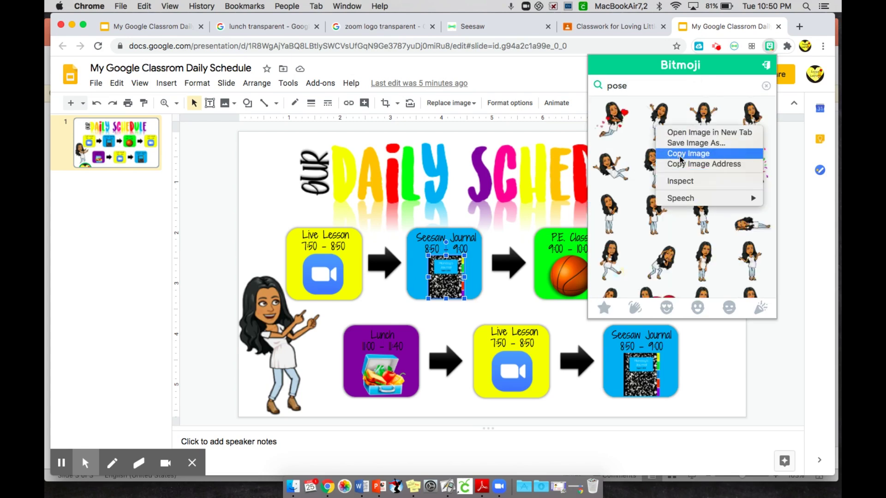
left_click(680, 155)
Try out an enlarged paste of the waving Bitmoji on the schedule slide and delete it.
left_click(492, 308)
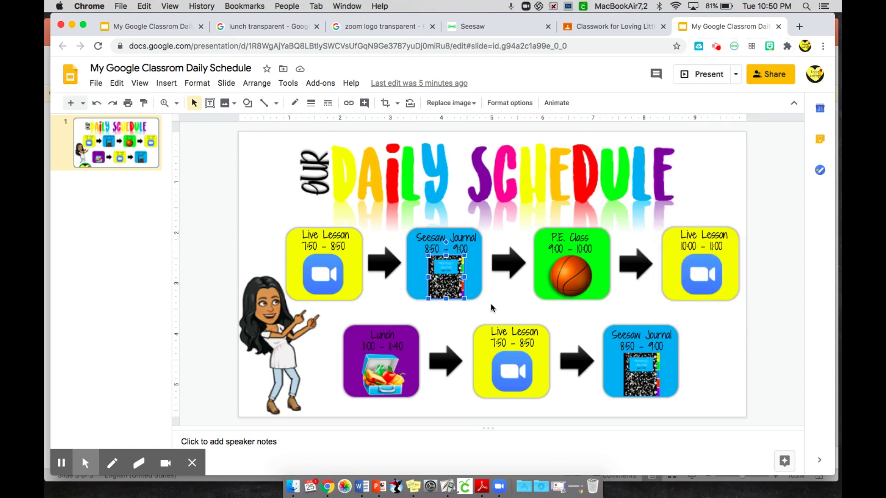
key("super+v")
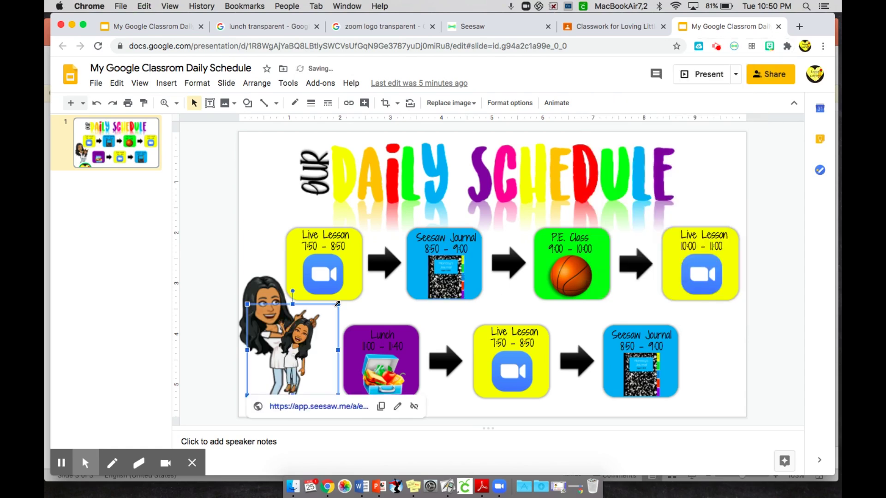
left_click_drag(337, 304, 407, 235)
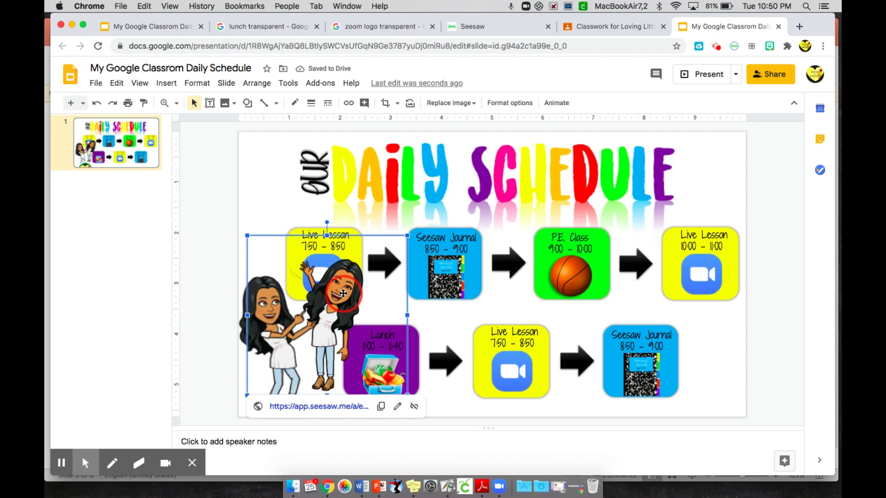
key("BackSpace")
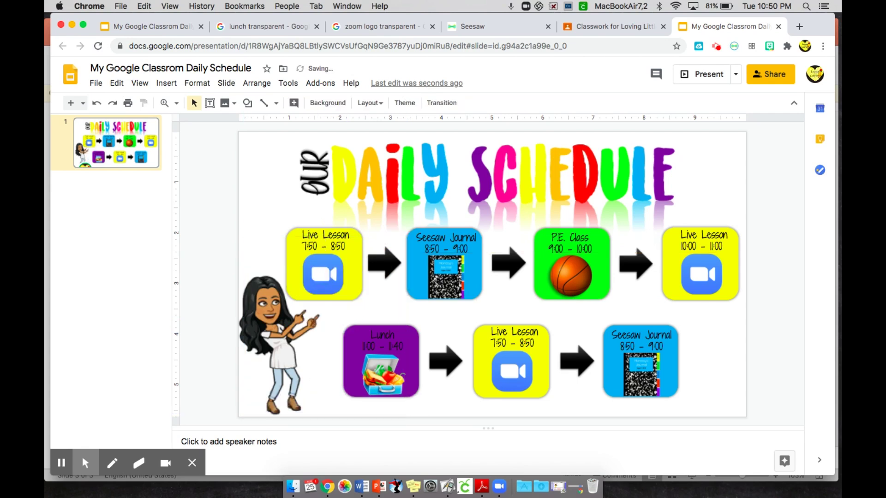